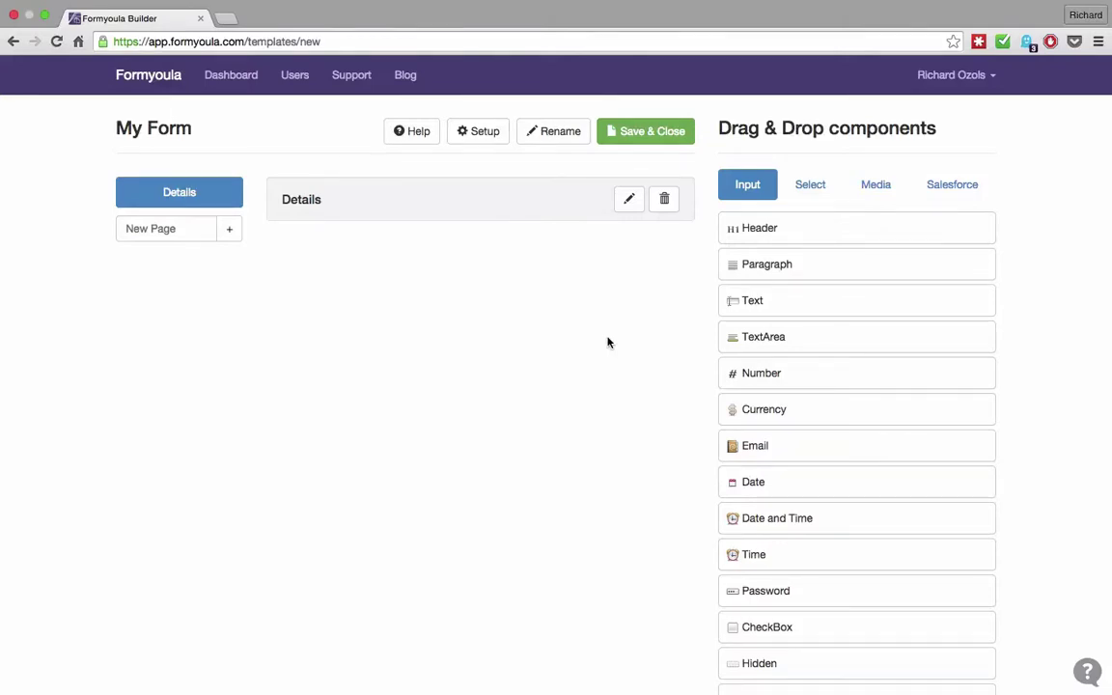
- Rename the form as "New Contact Form"
click(551, 135)
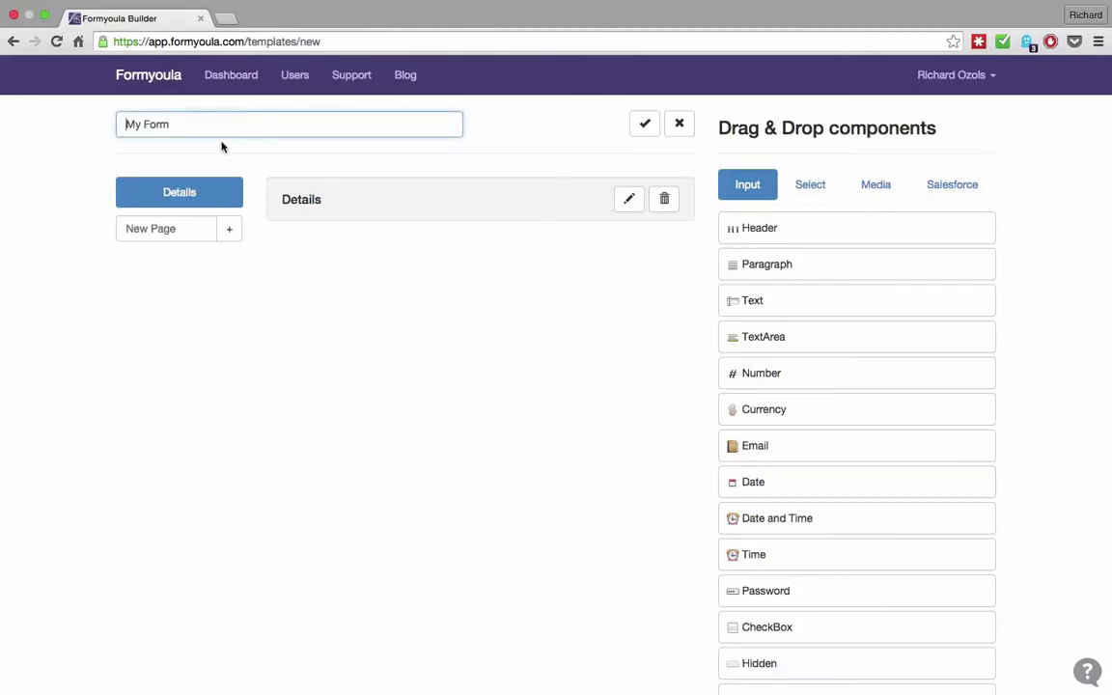
drag(172, 122, 113, 118)
text(New Contact Form)
click(645, 126)
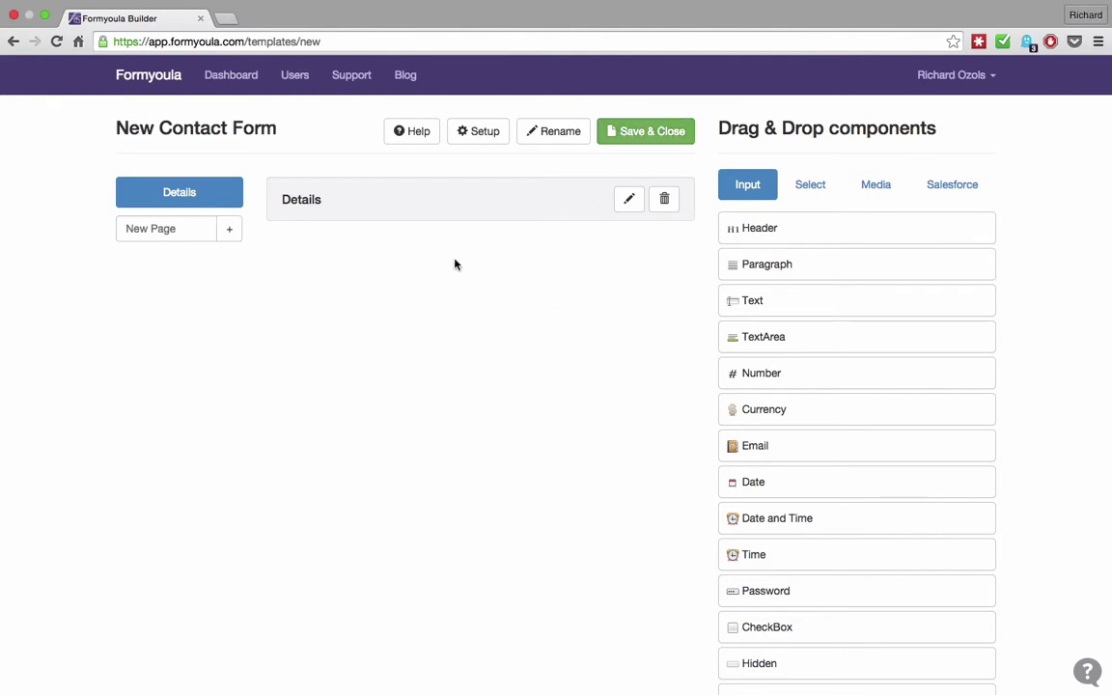
- Rename the form's Details page as "Contact Details"
click(630, 199)
drag(377, 204, 271, 200)
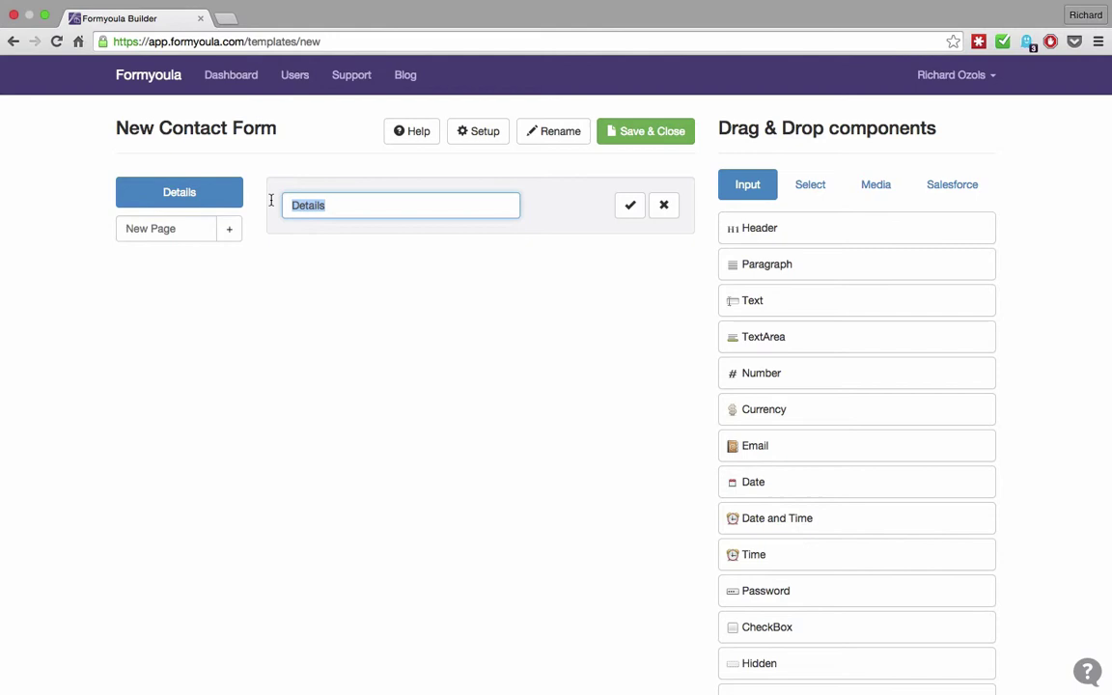
text(Contact De)
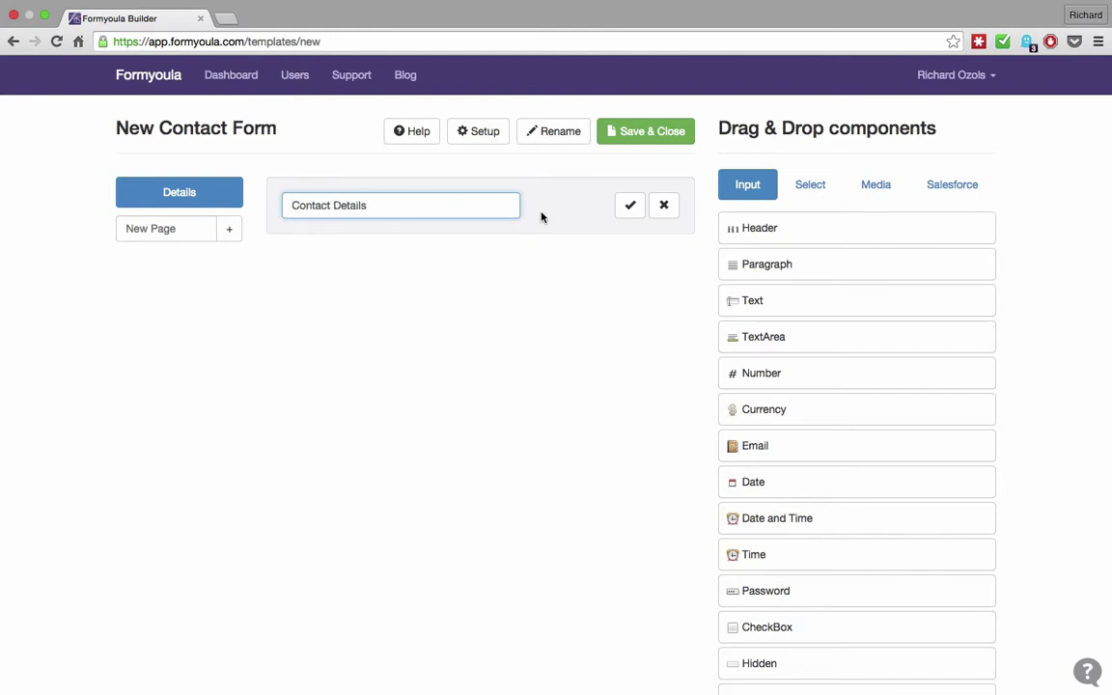
click(630, 206)
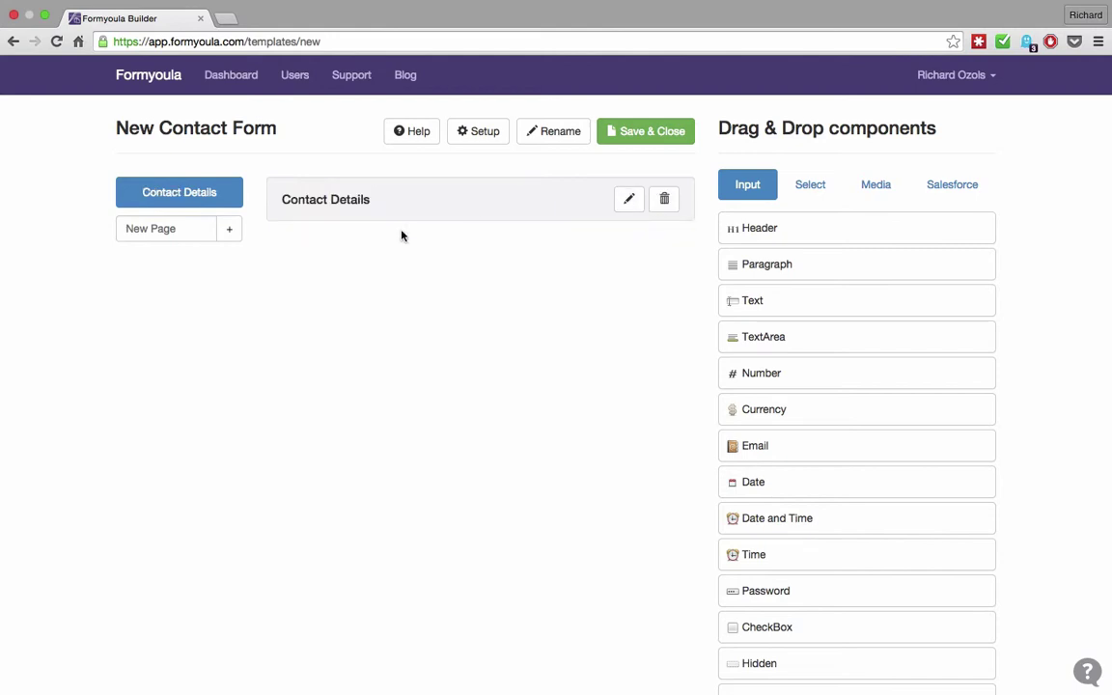
- Add a second page named "Page 2" to the form
click(179, 229)
text(Page 2)
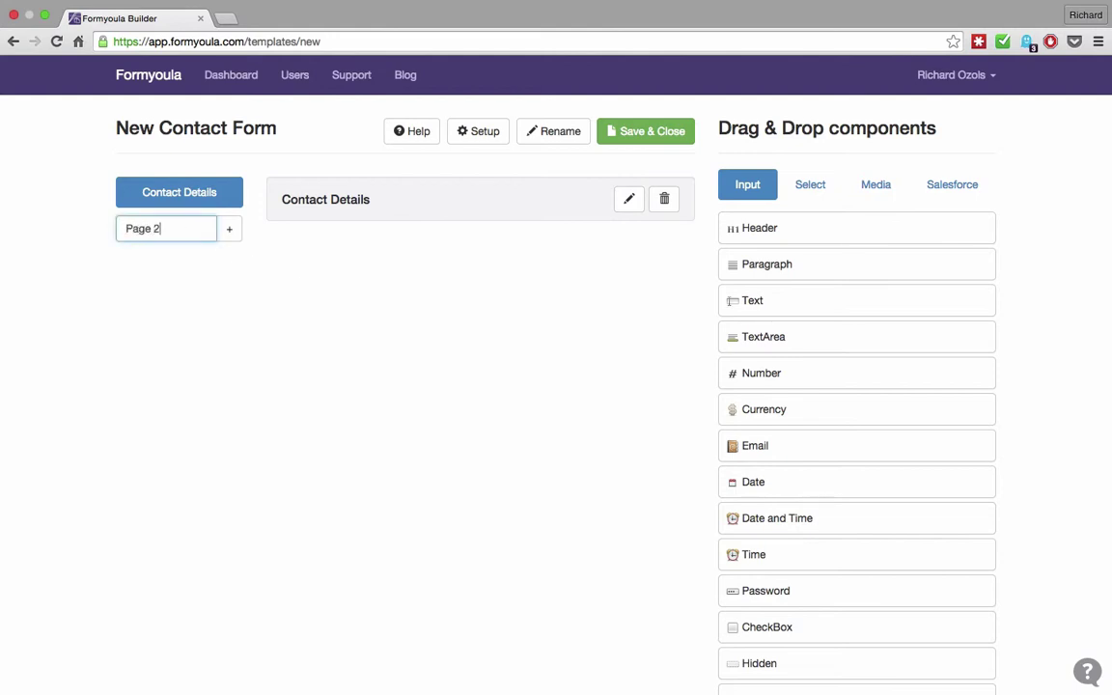
click(229, 230)
mouse_move(193, 199)
mouse_down()
mouse_move(193, 250)
mouse_move(214, 242)
mouse_move(199, 188)
mouse_up()
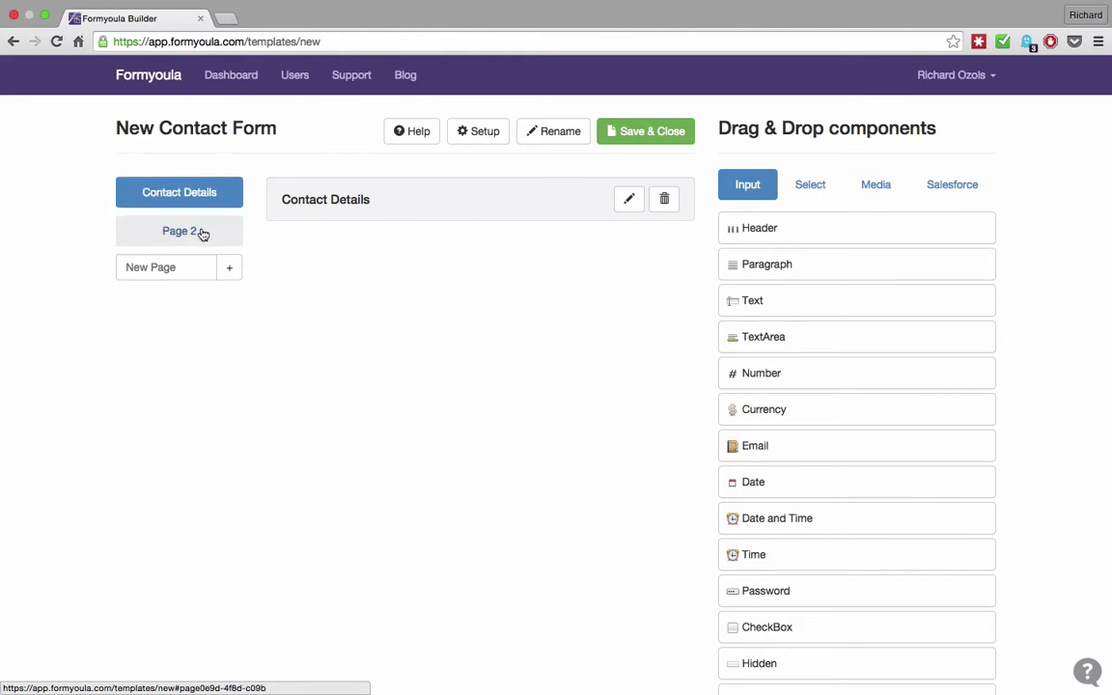
- Delete Page 2 from the form and confirm the deletion
click(202, 234)
click(662, 199)
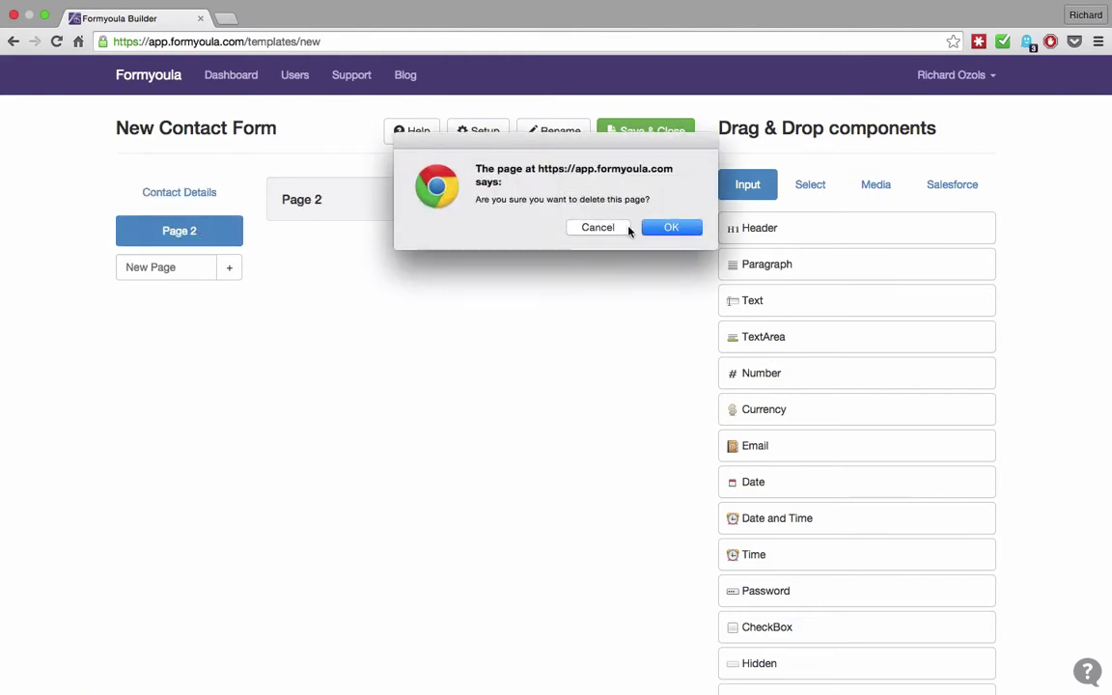
click(659, 225)
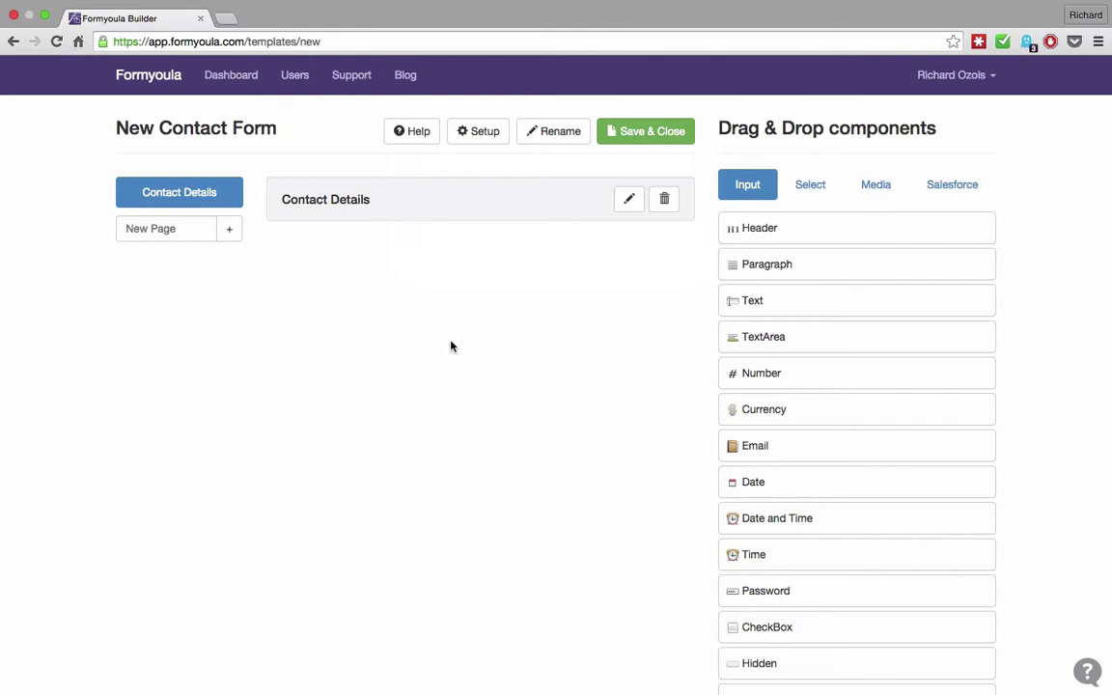
- Browse the available component categories and add a Graphic component to the Contact Details page
scroll(747, 336, down, 2)
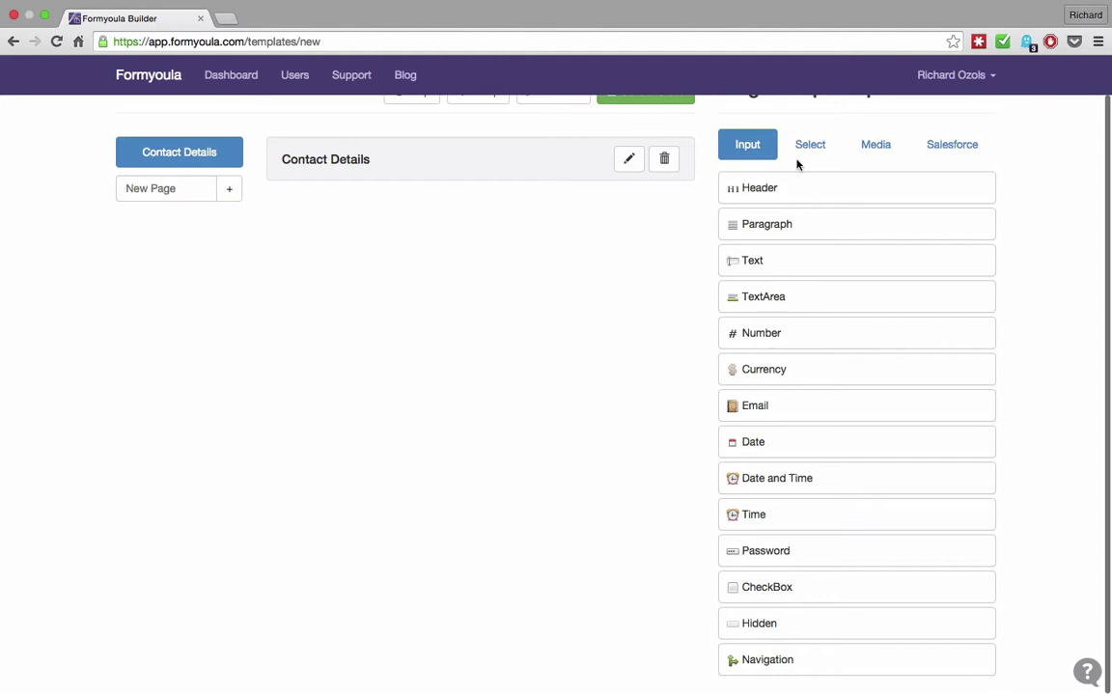
click(809, 150)
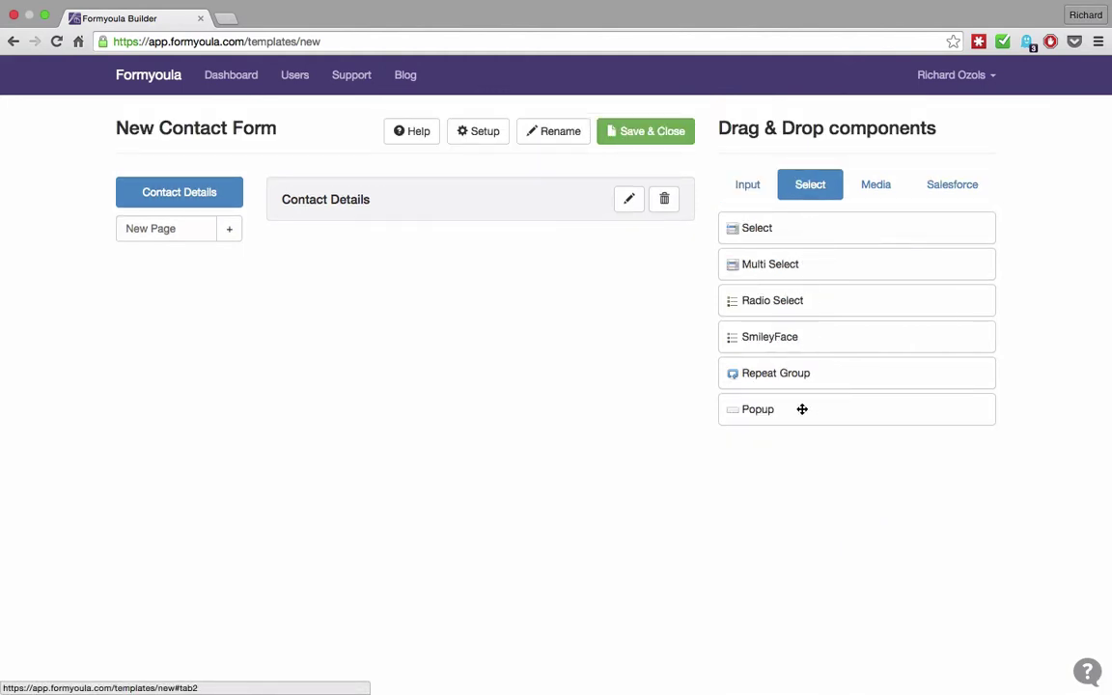
click(879, 184)
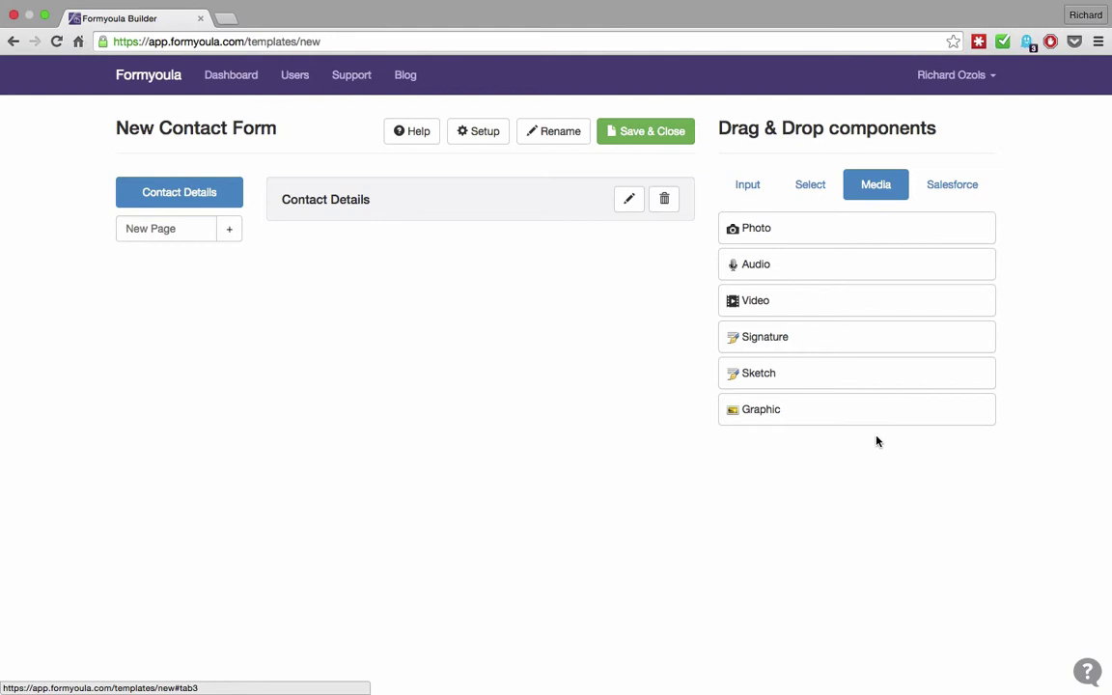
click(941, 189)
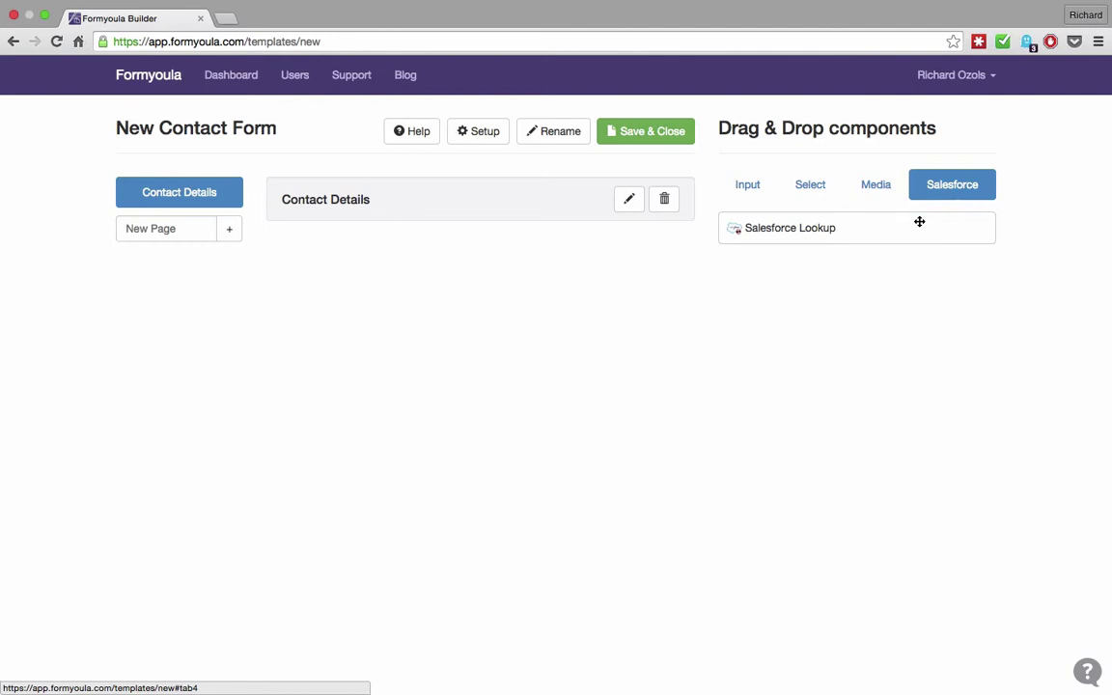
click(874, 191)
drag(789, 414, 446, 251)
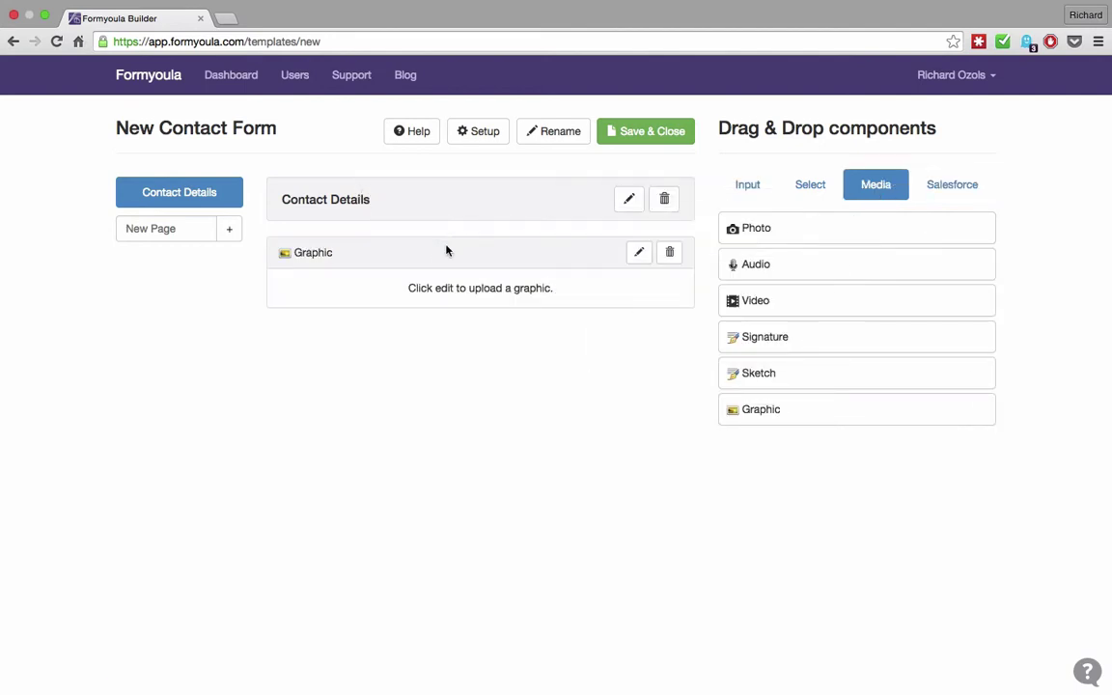
- Label the graphic "Logo" and upload Solution Rock.png from the Desktop as its image
click(637, 253)
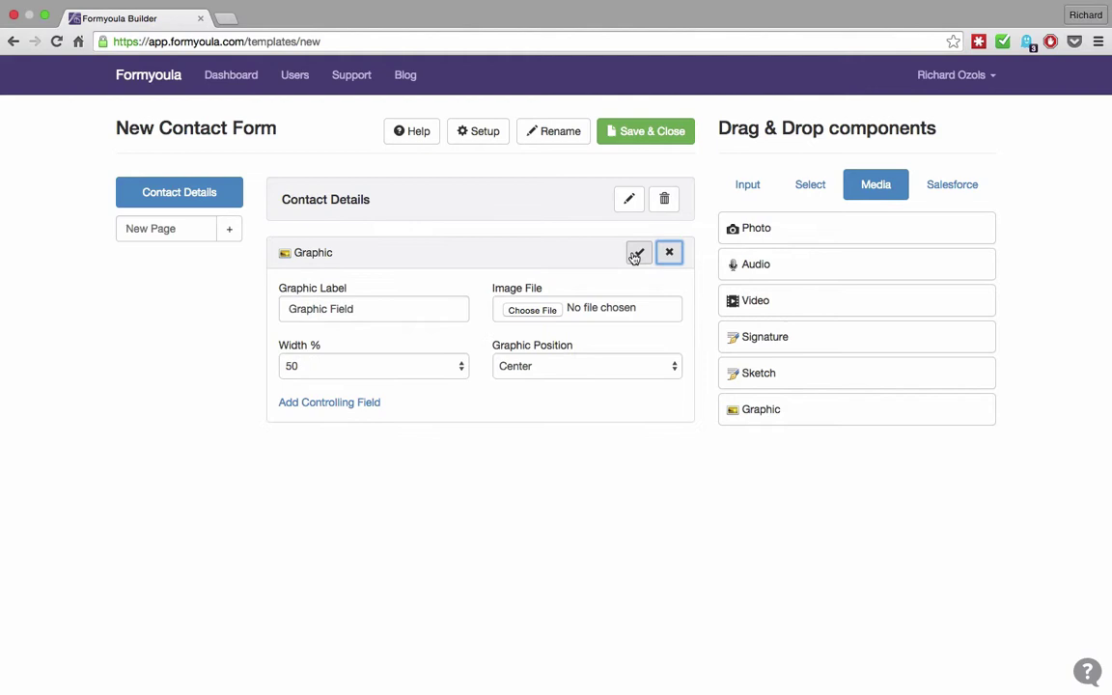
drag(354, 309, 278, 281)
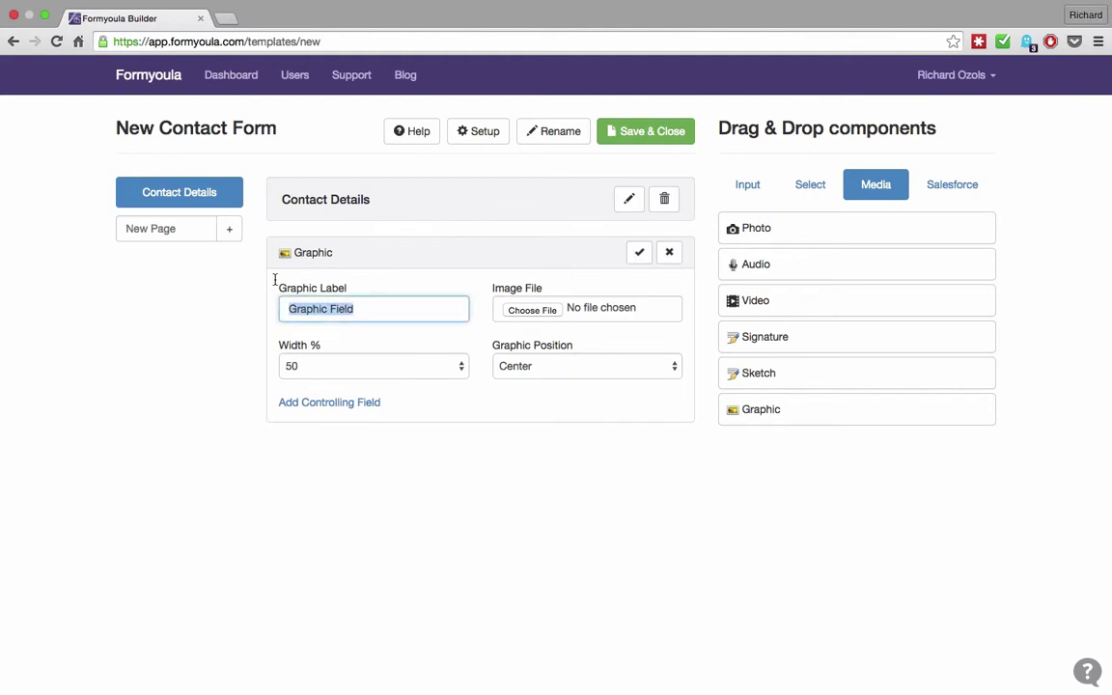
text(Logo)
click(521, 312)
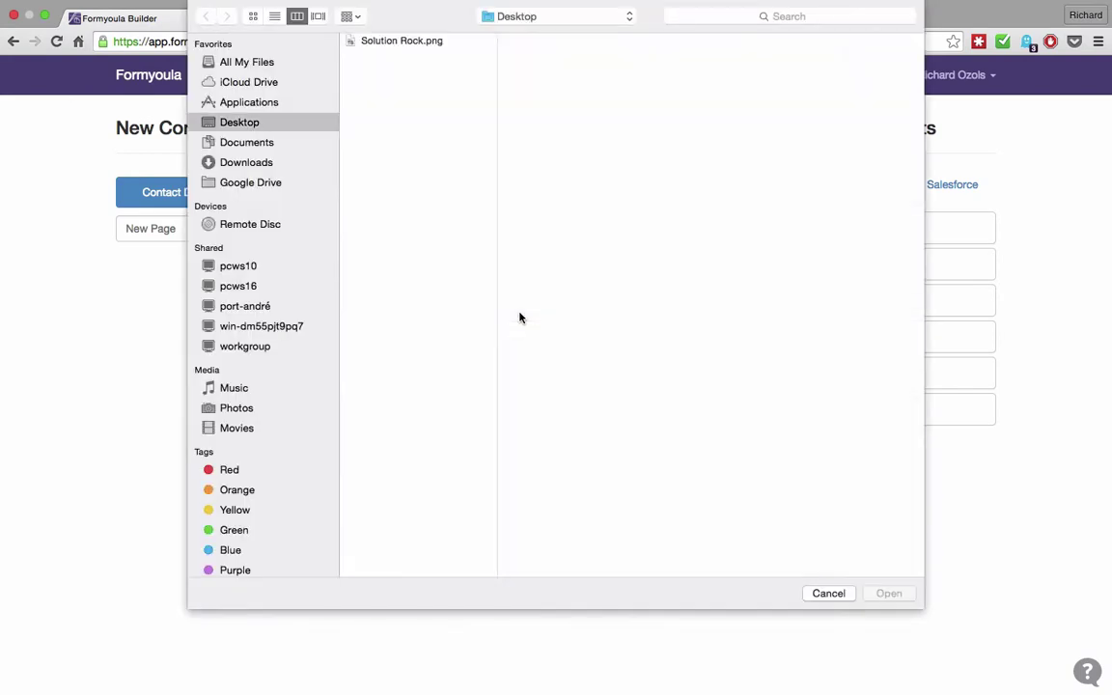
click(401, 41)
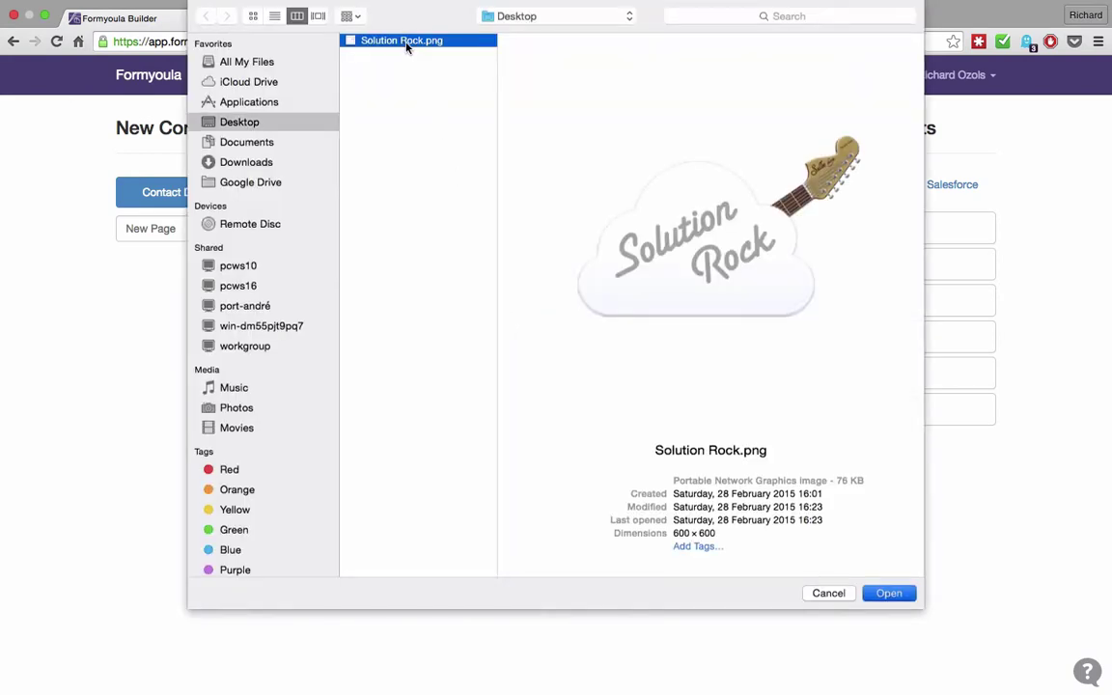
double_click(401, 41)
- Set the graphic's width to 30% and save its settings
click(444, 366)
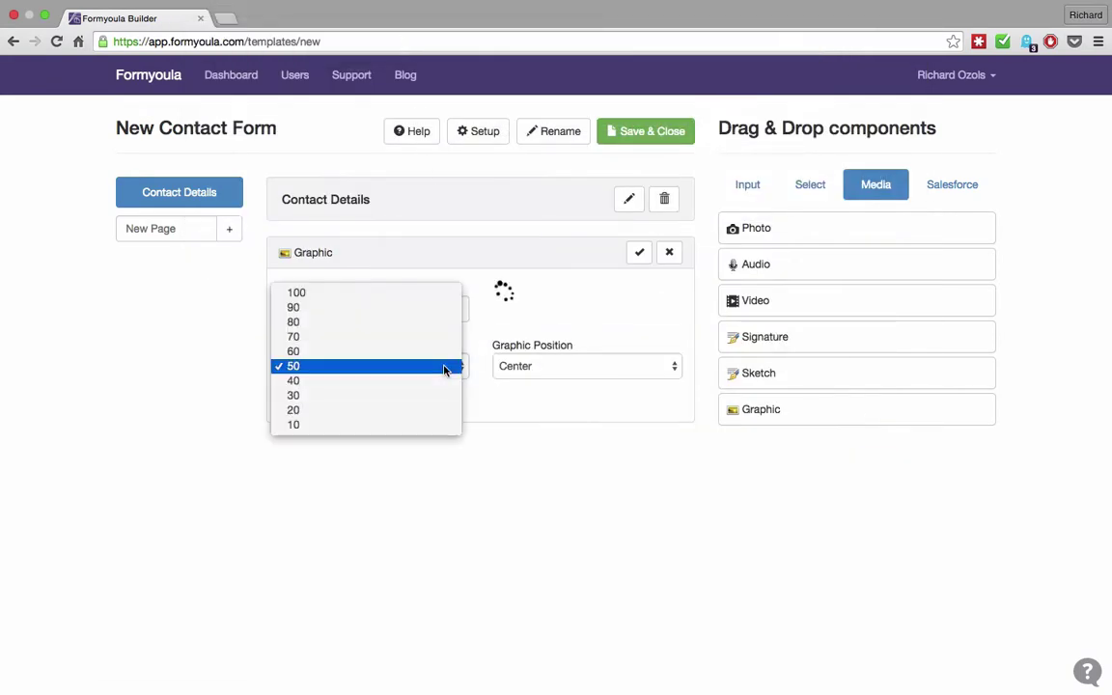
click(442, 396)
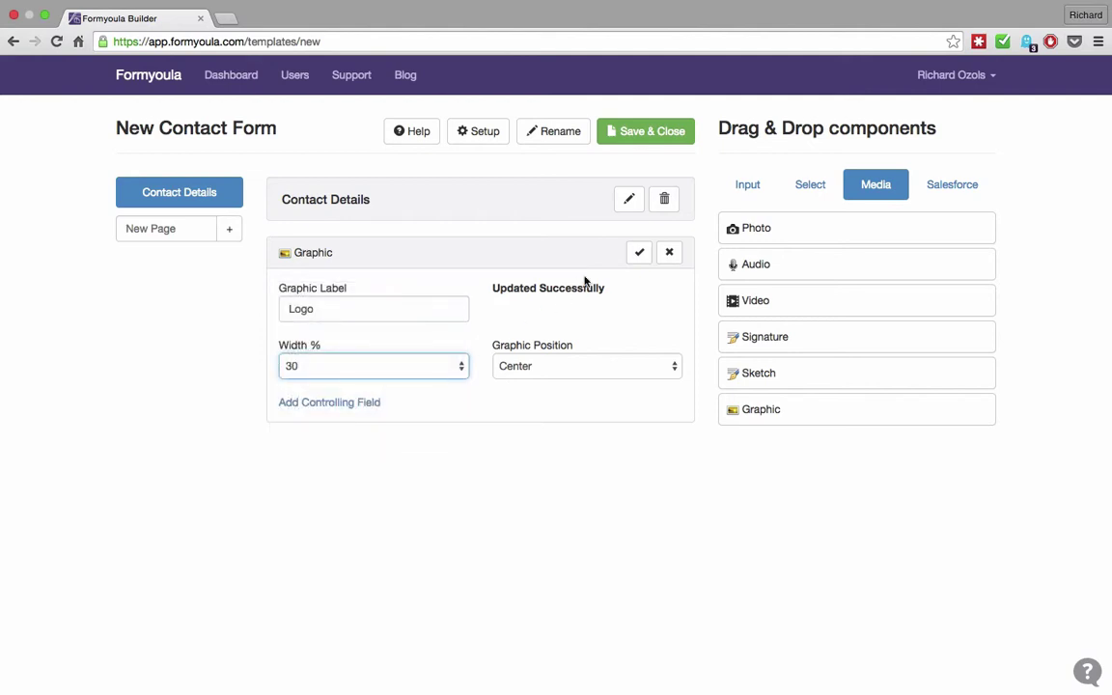
click(637, 254)
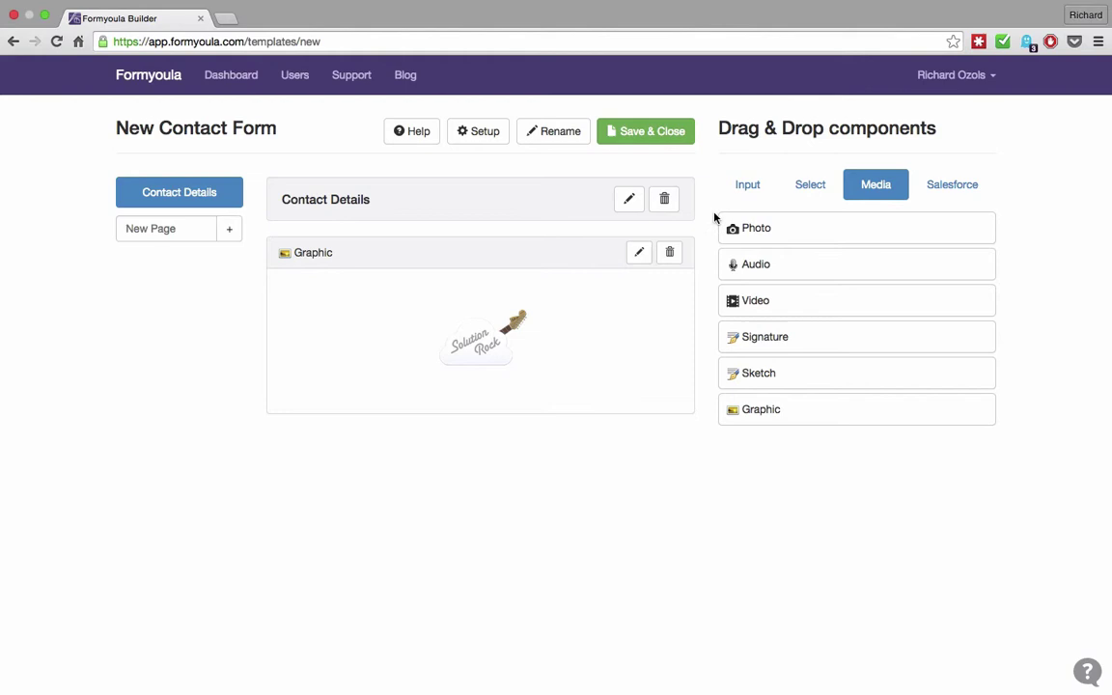
- Add a Text field below the graphic, label it "Name" and make it required
click(739, 191)
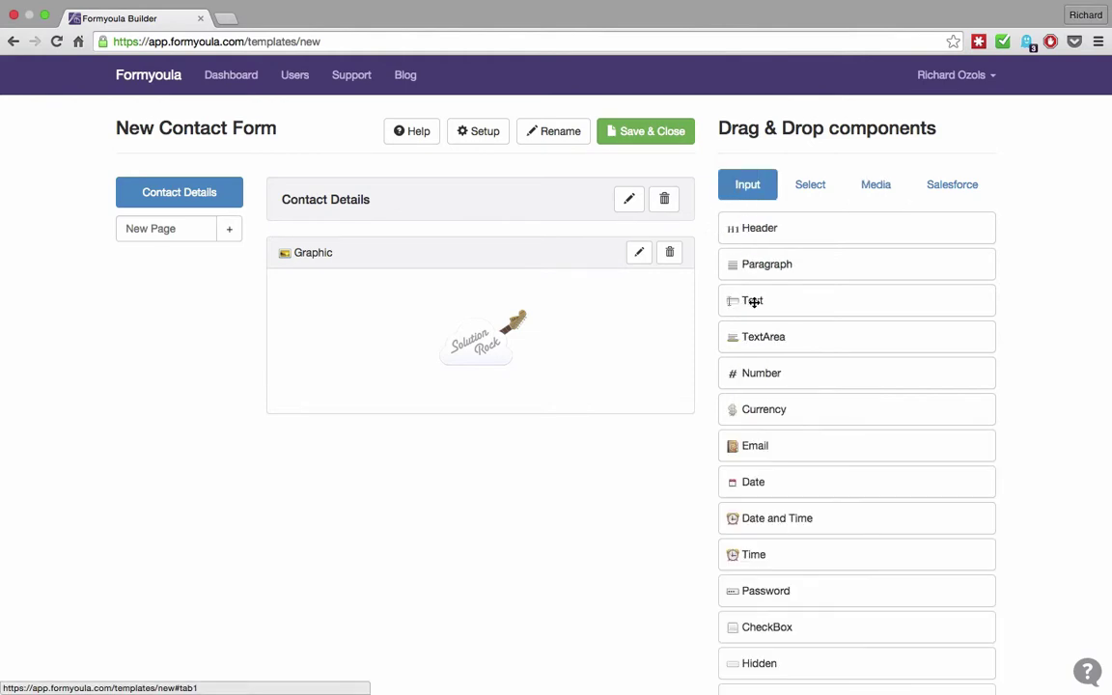
drag(755, 302, 401, 397)
click(638, 445)
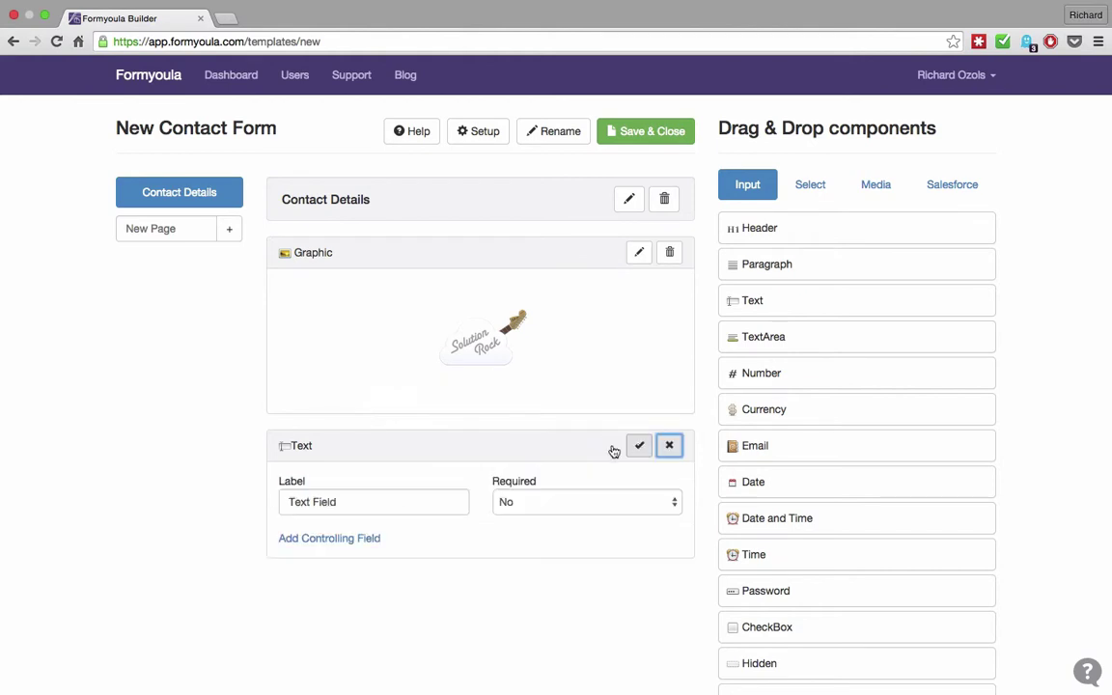
drag(390, 496, 253, 486)
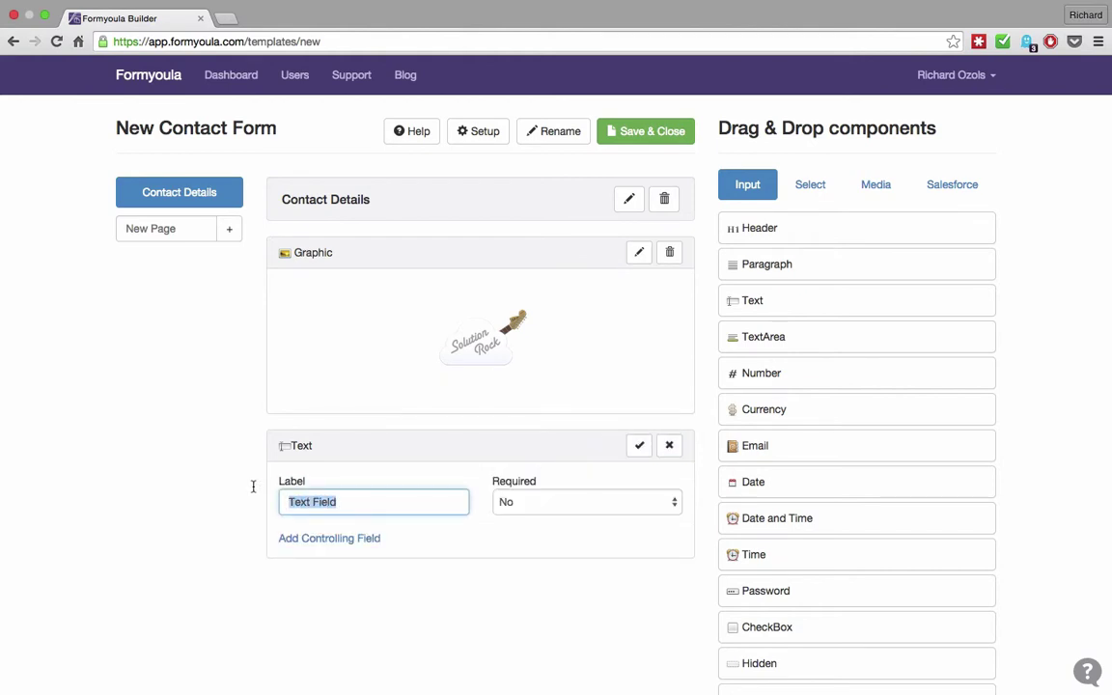
text(Name)
click(622, 505)
click(616, 519)
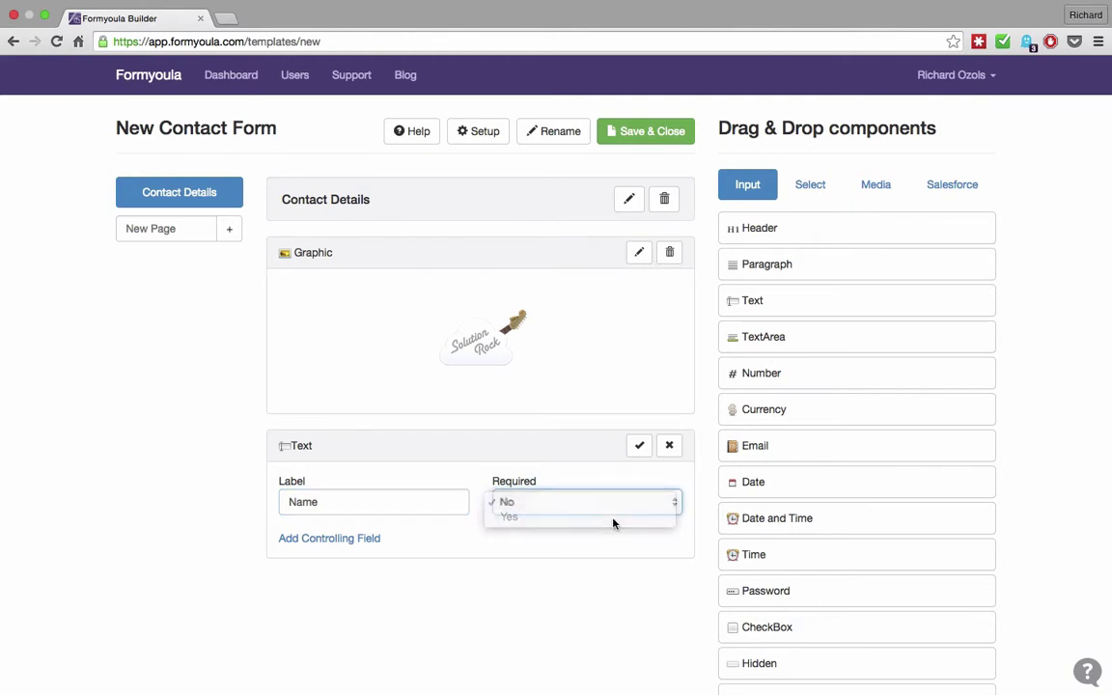
click(641, 447)
- Add a Select component below the Name field and label it "Contact Preference"
scroll(623, 550, down, 1)
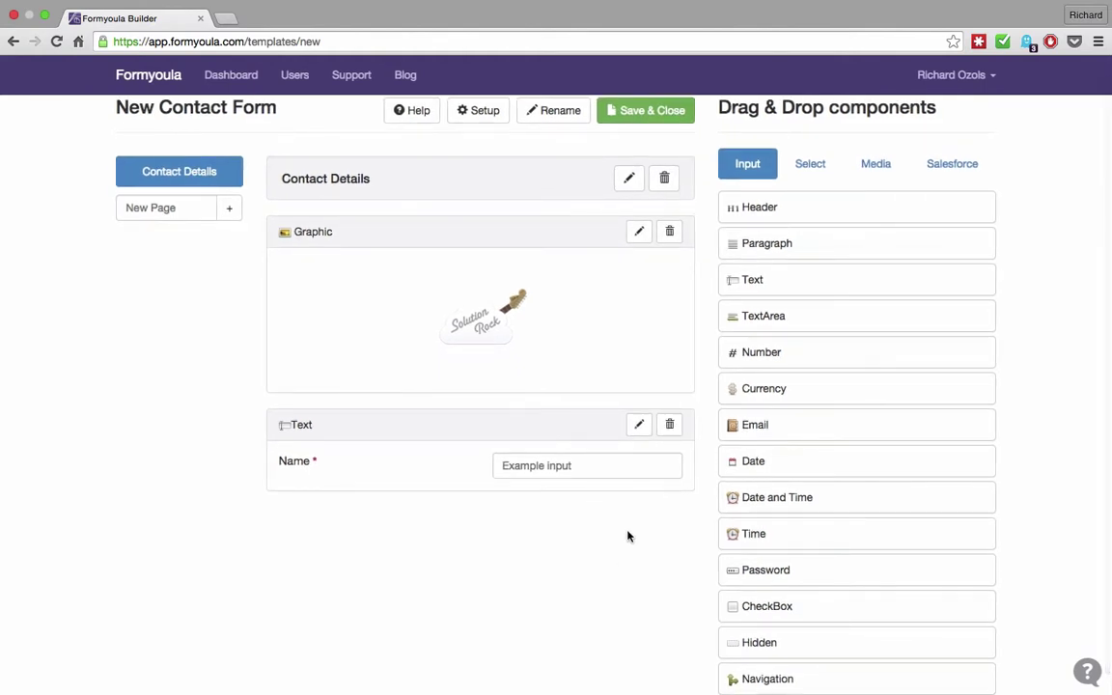
click(817, 166)
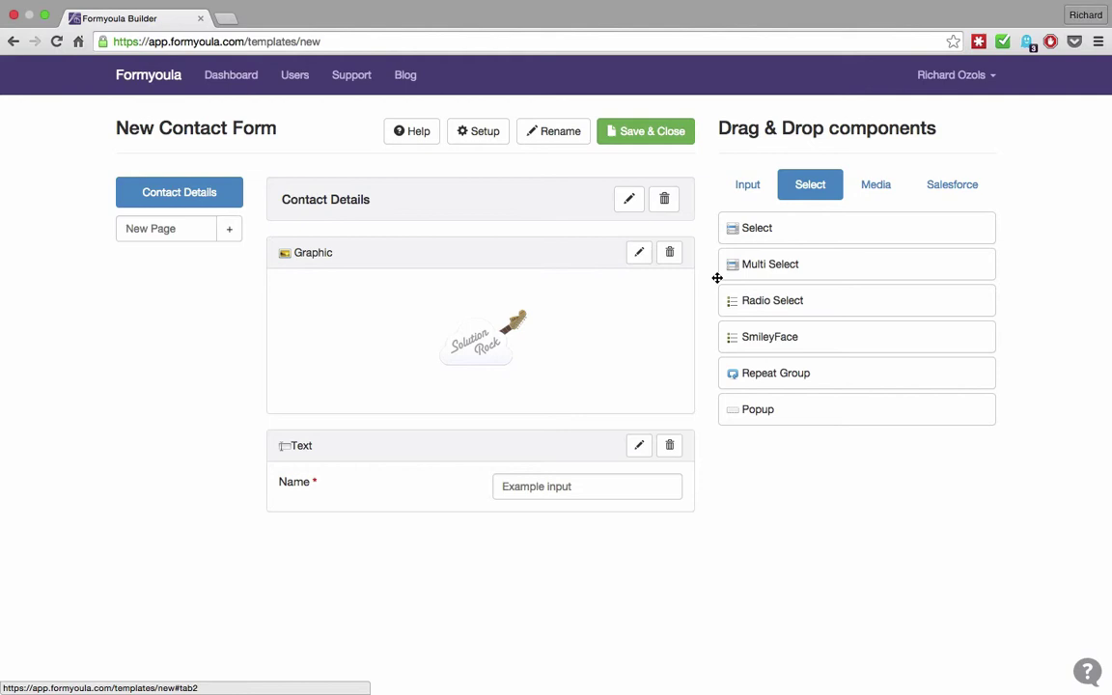
drag(763, 230, 484, 507)
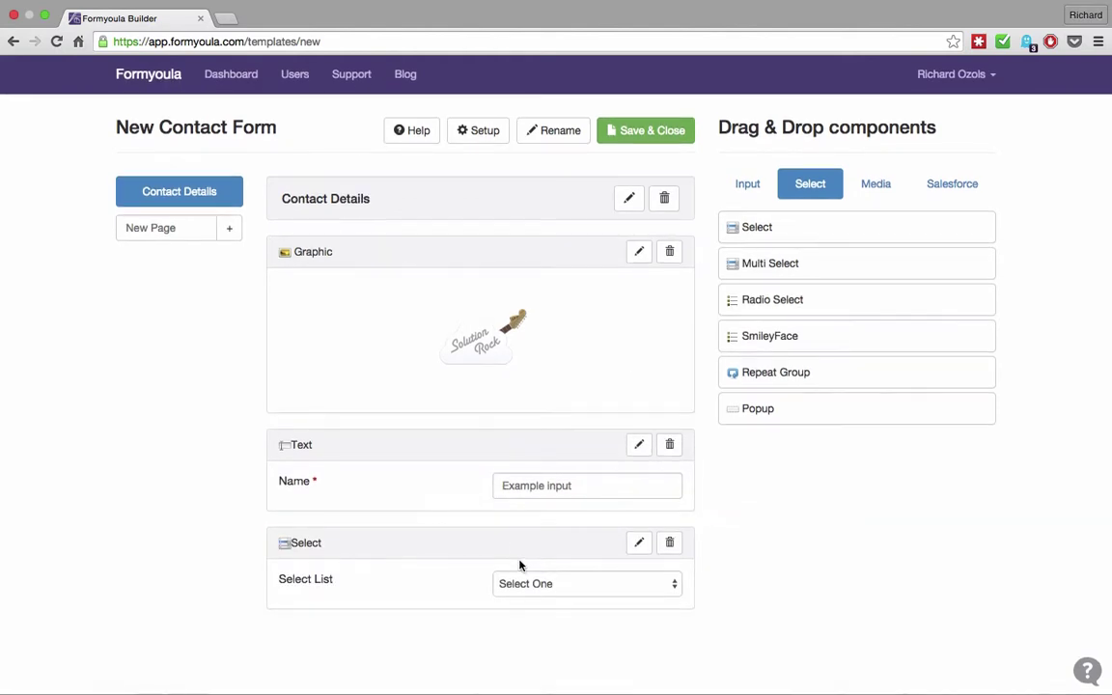
click(639, 543)
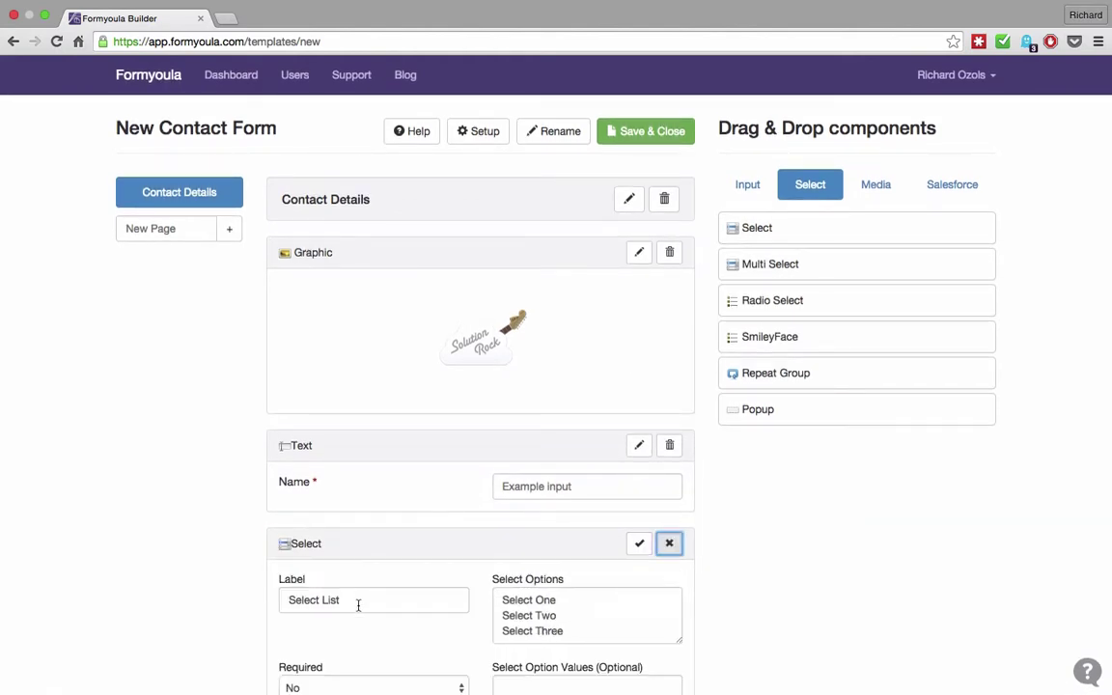
scroll(358, 605, down, 3)
drag(381, 487, 275, 471)
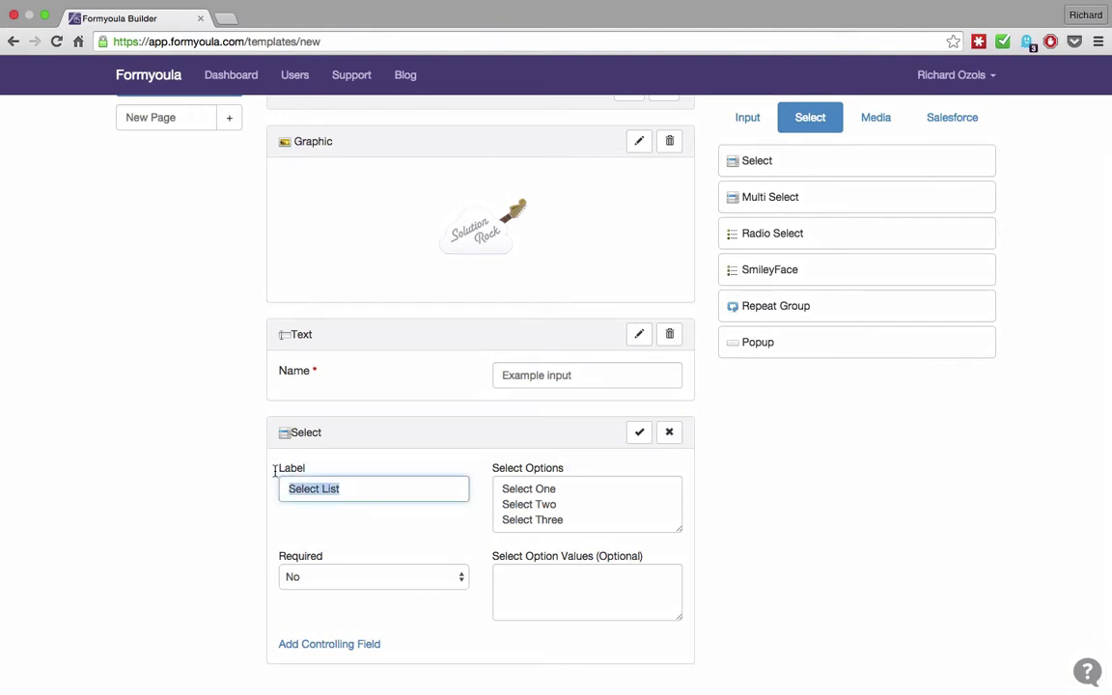
text(CC)
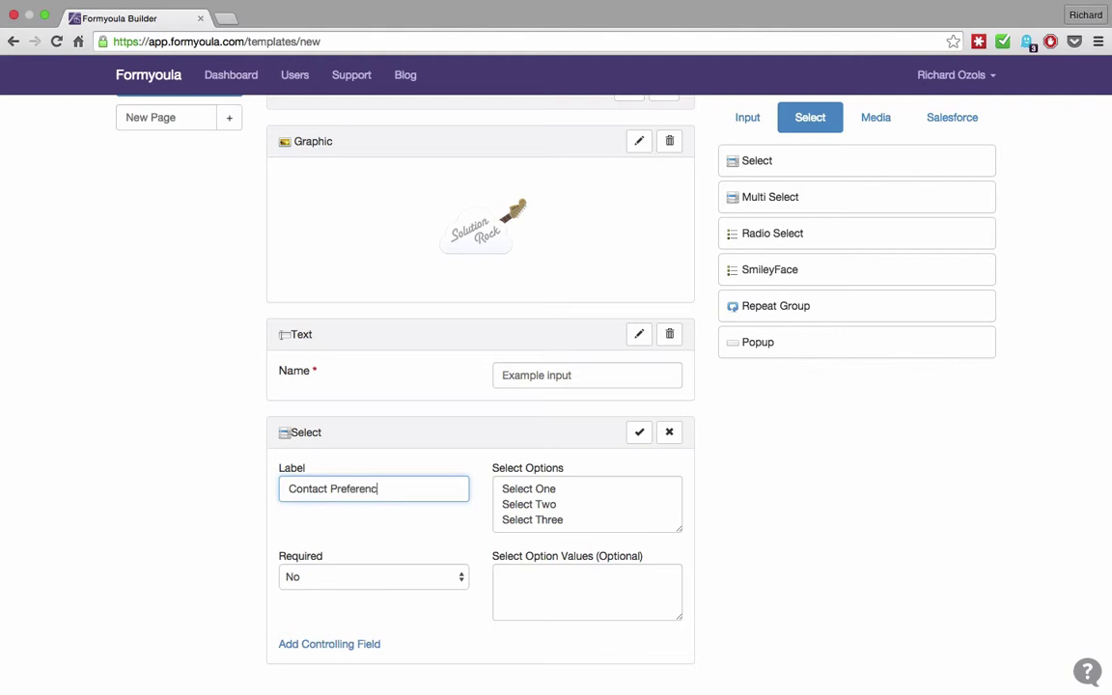
- Replace the Contact Preference options with Email and Phone, and make the field required
drag(564, 520, 498, 481)
text(E)
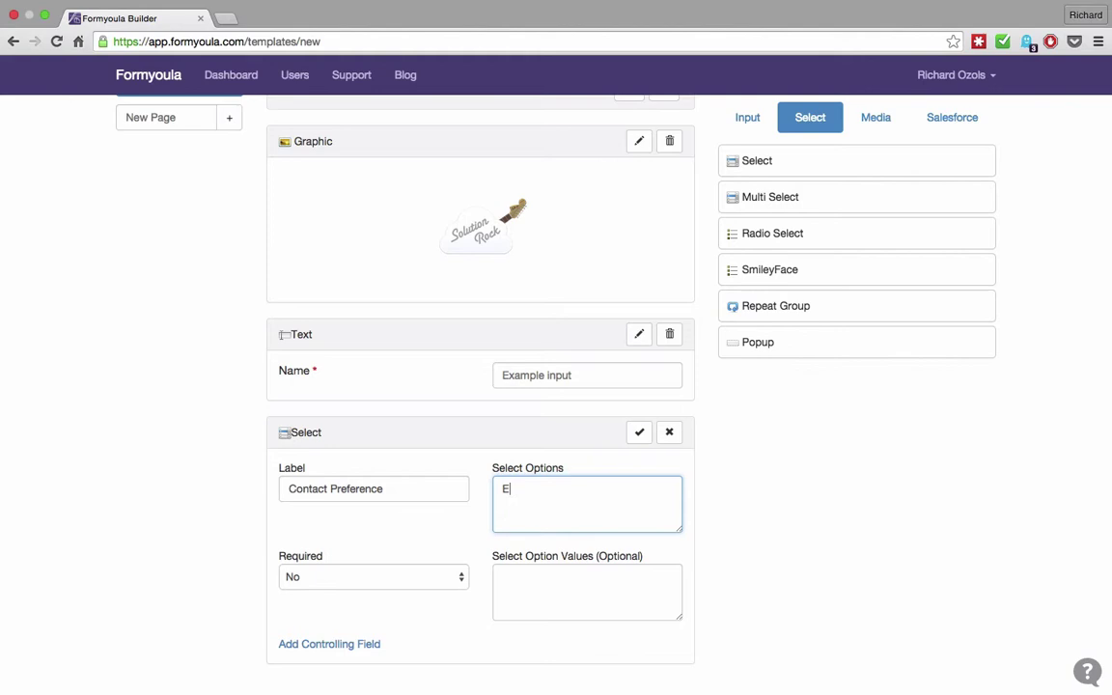
text(mail)
key(Tab)
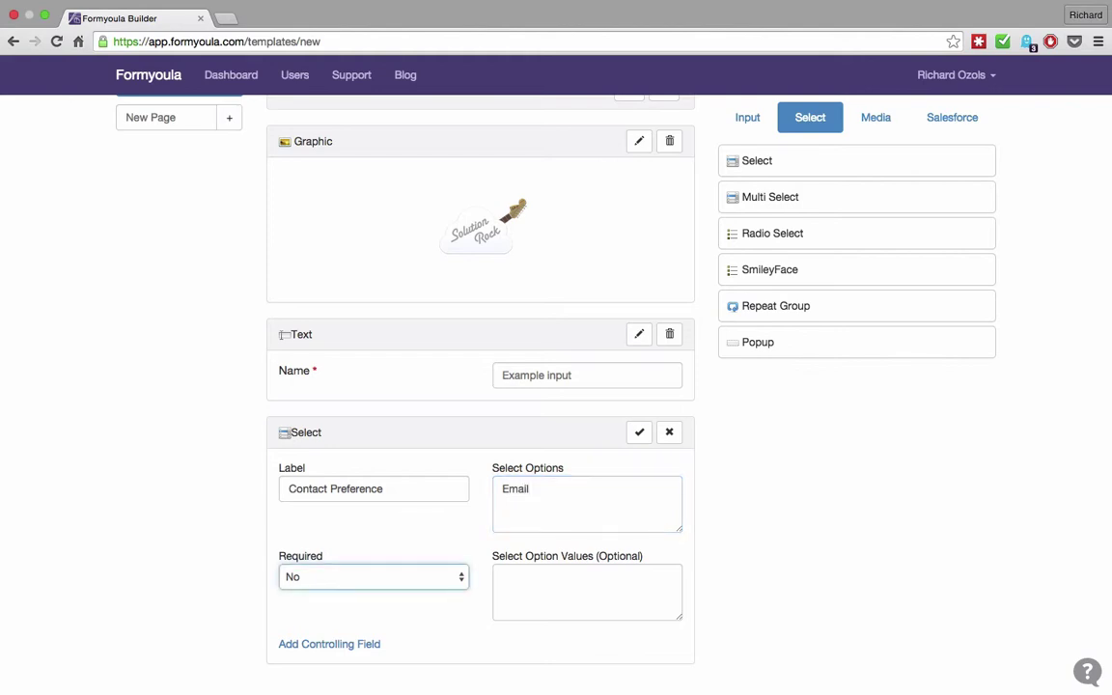
click(555, 516)
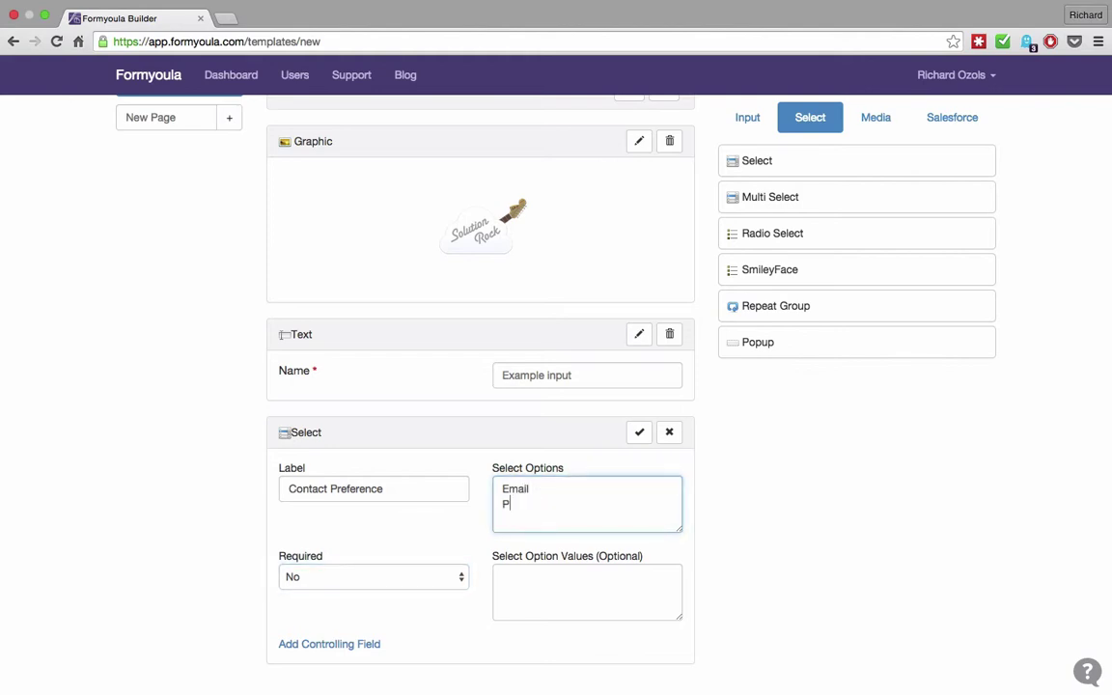
text(Phone)
click(449, 575)
key(Escape)
key(Down)
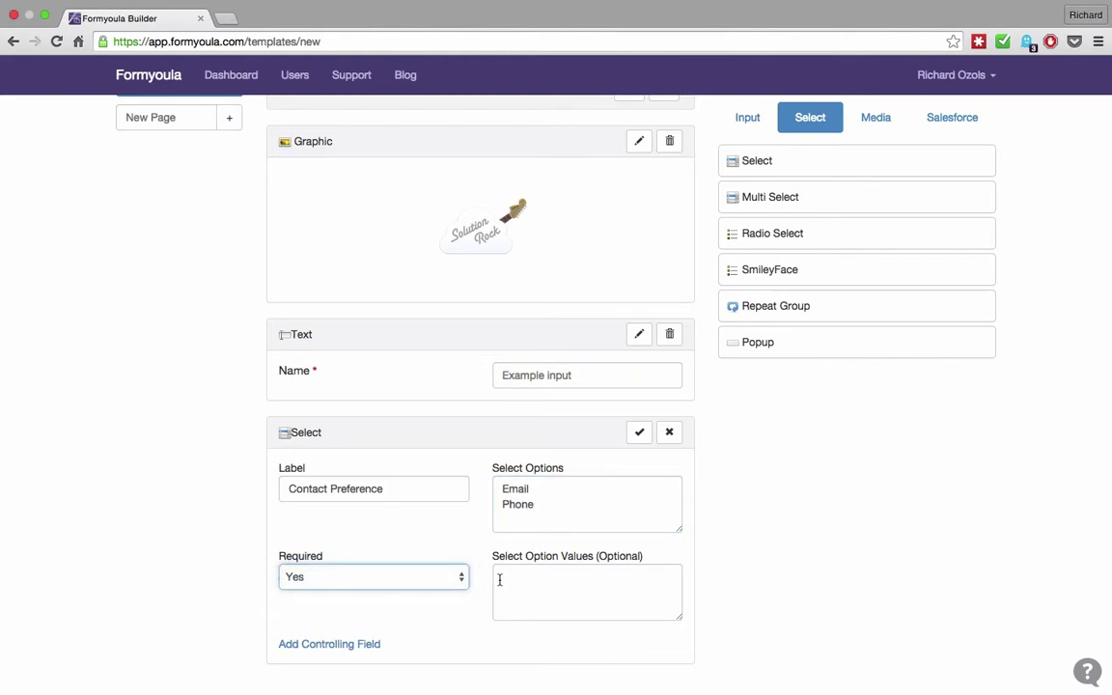
- Save the Contact Preference field's settings and add an Email component directly below it
click(500, 580)
click(639, 432)
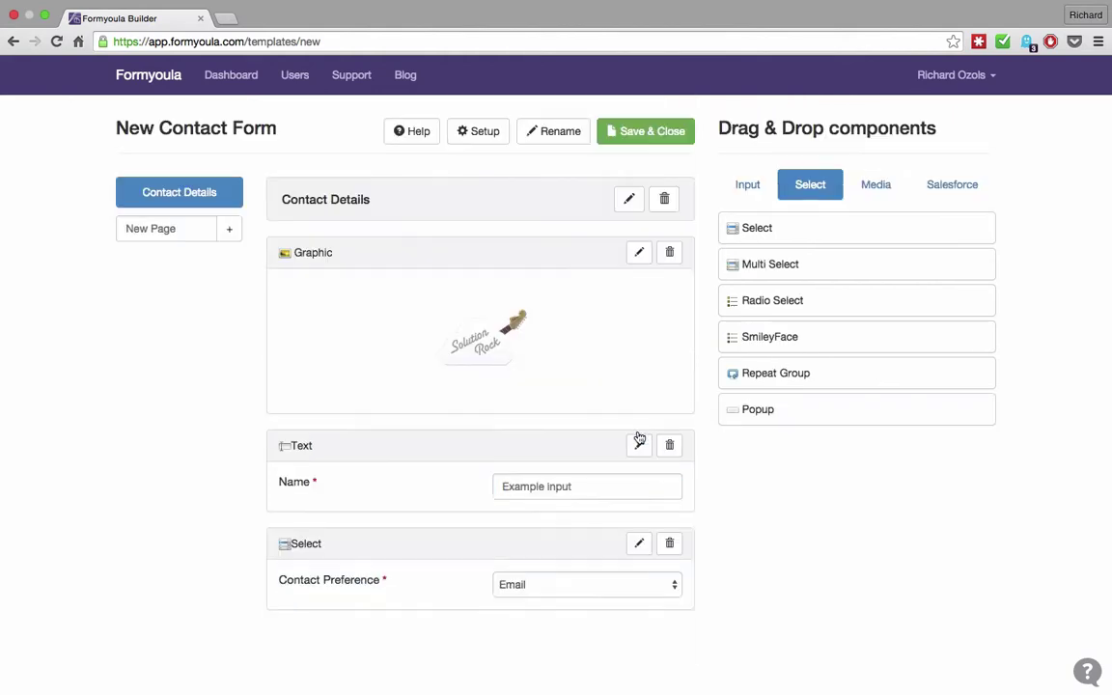
click(751, 187)
scroll(770, 348, down, 1)
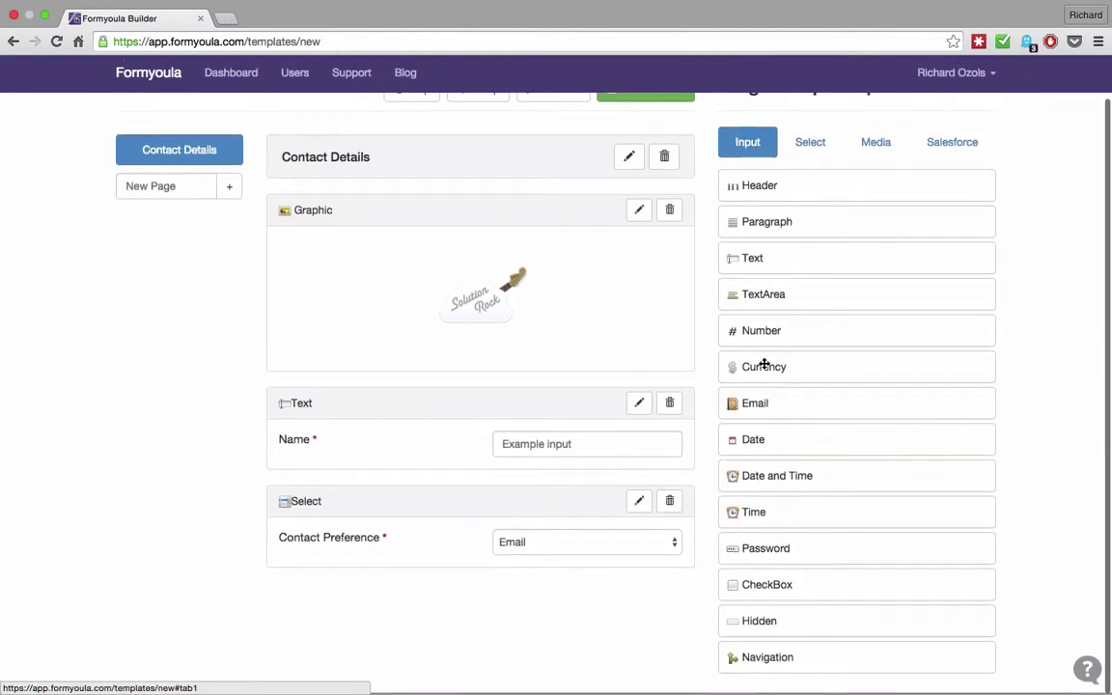
drag(753, 405, 534, 589)
- Change the label of the new Email component to "Email"
click(639, 597)
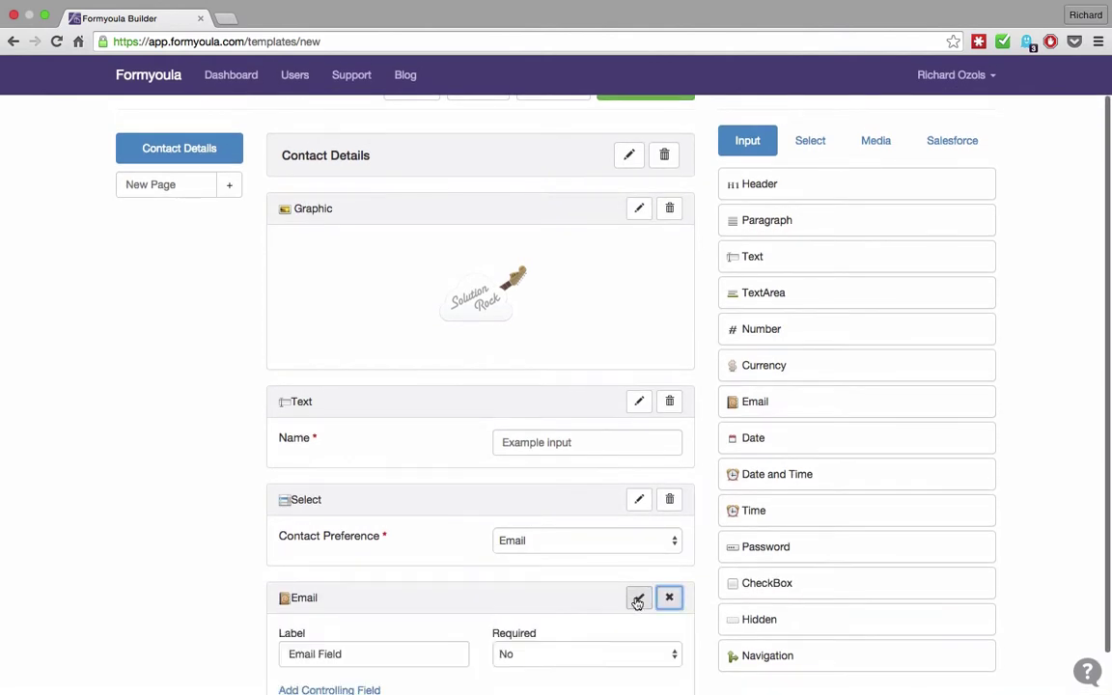
click(417, 654)
key(BackSpace)
key(BackSpace)
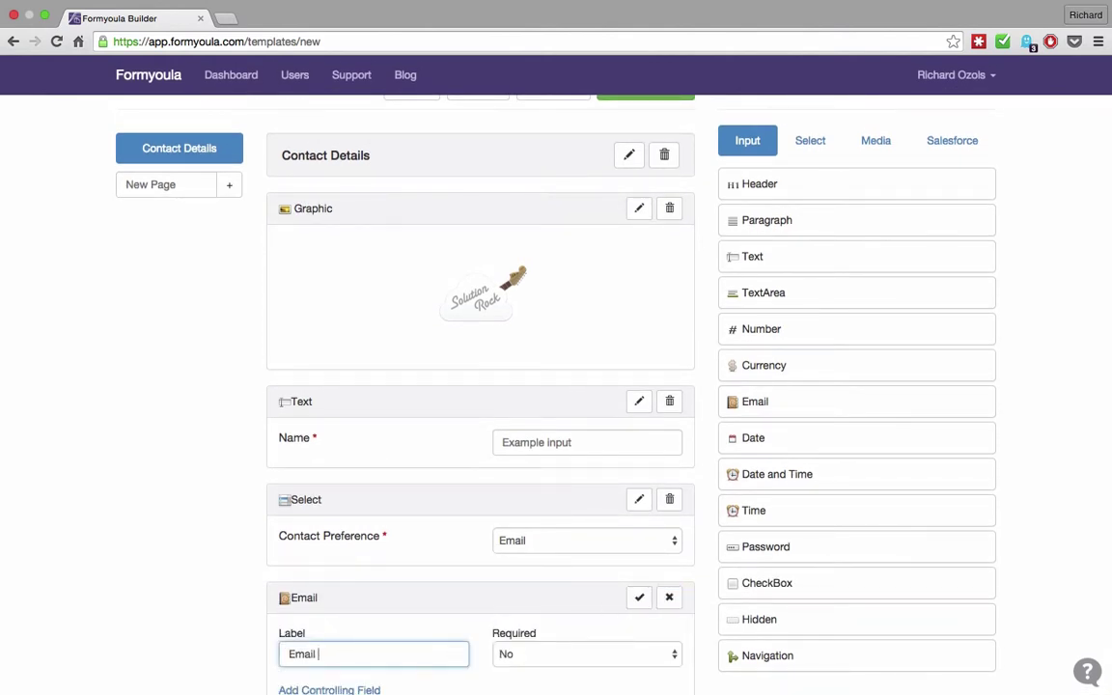
- Add Contact Preference as the Email field's controlling field, shown if Email is selected, and save the field
scroll(462, 651, down, 2)
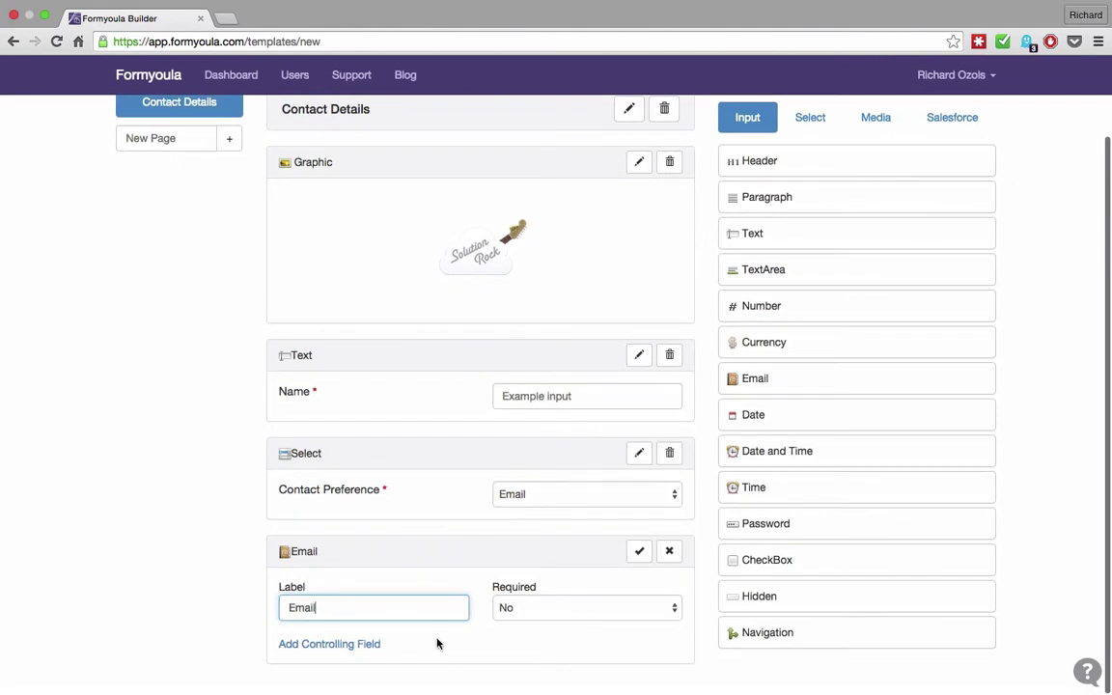
click(360, 644)
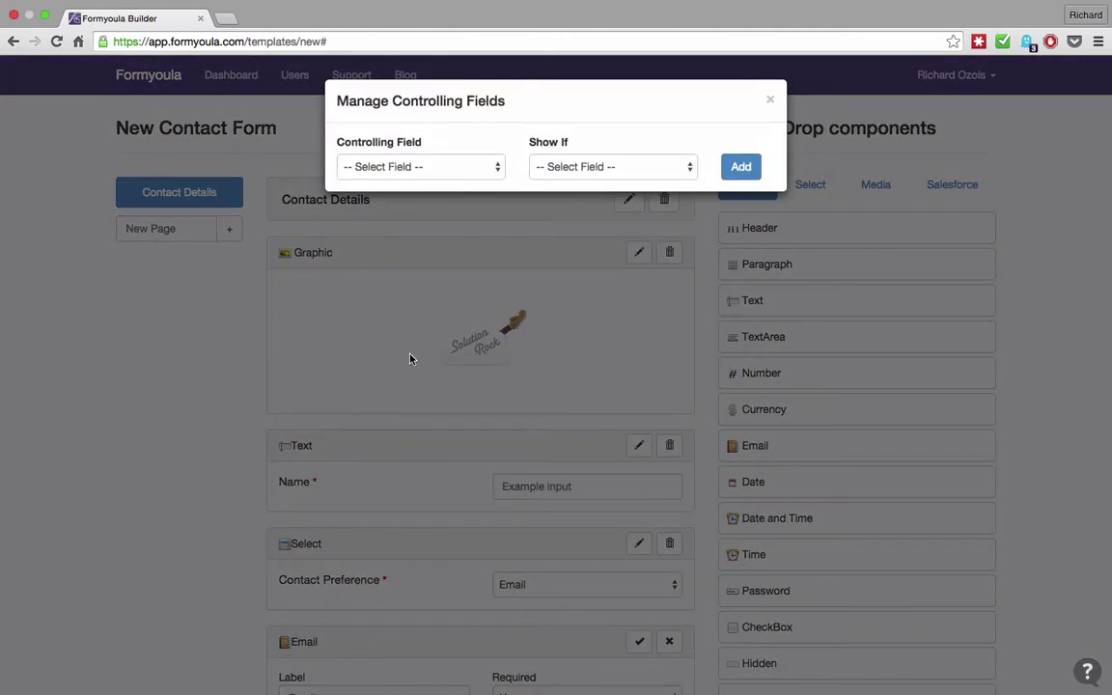
click(450, 172)
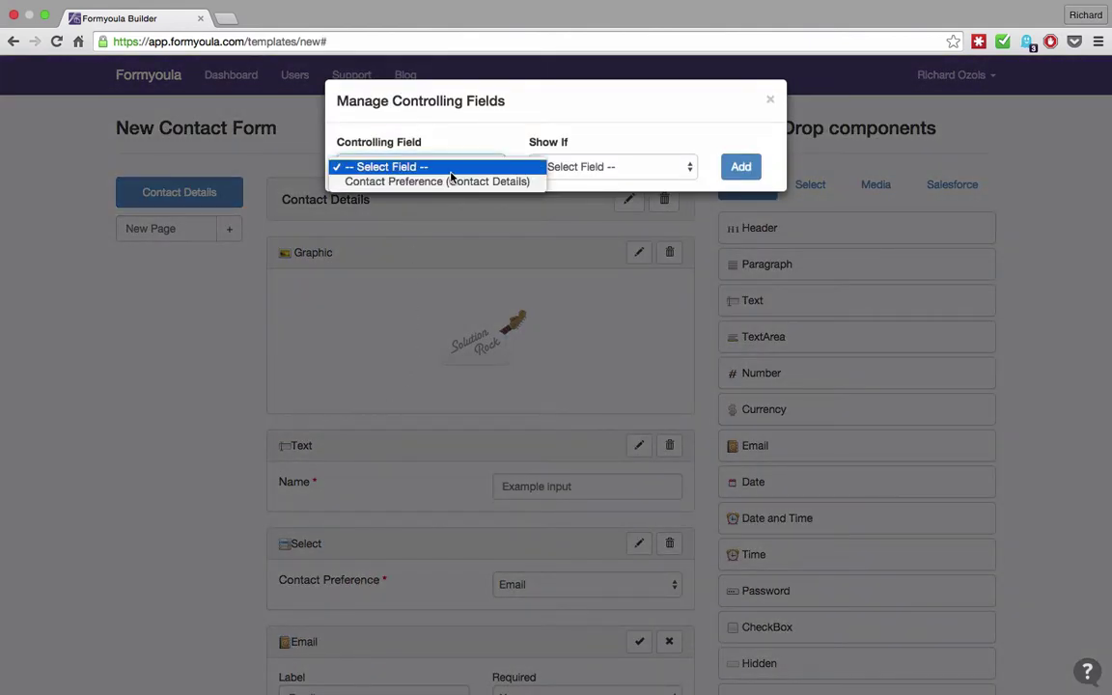
click(452, 183)
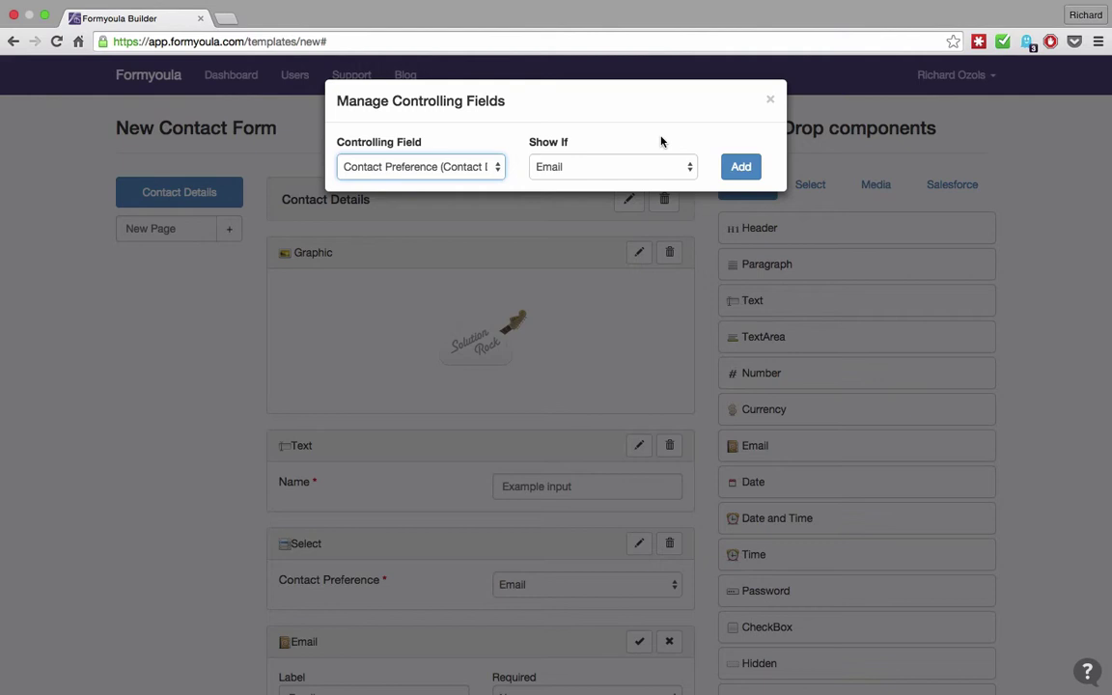
click(740, 167)
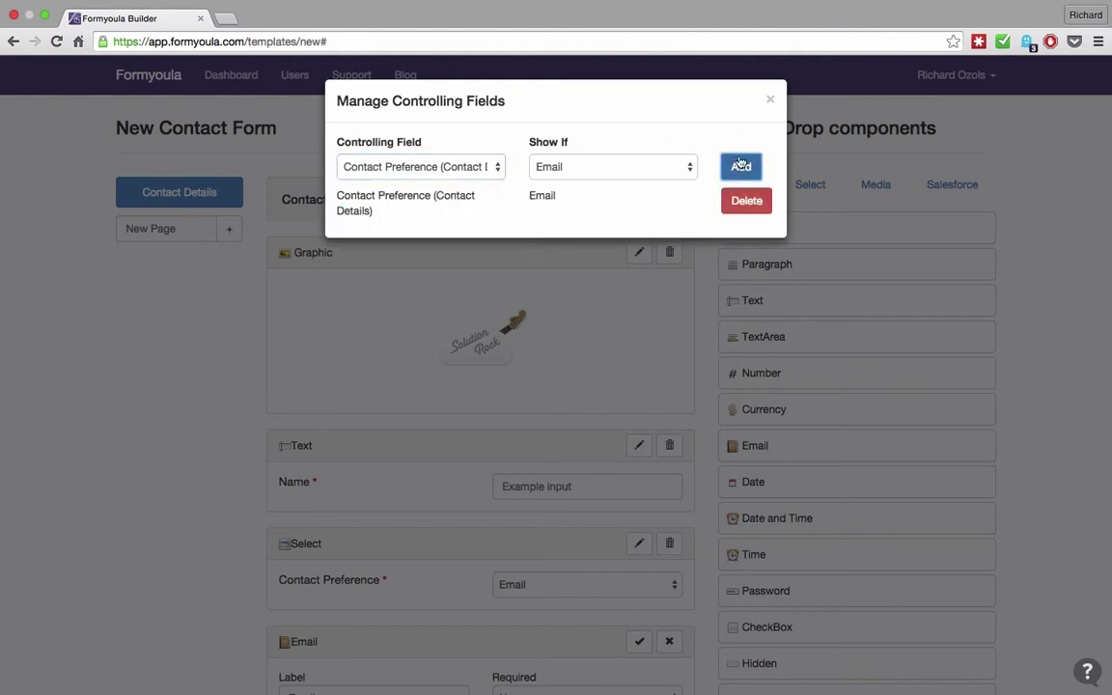
click(769, 100)
scroll(623, 272, down, 2)
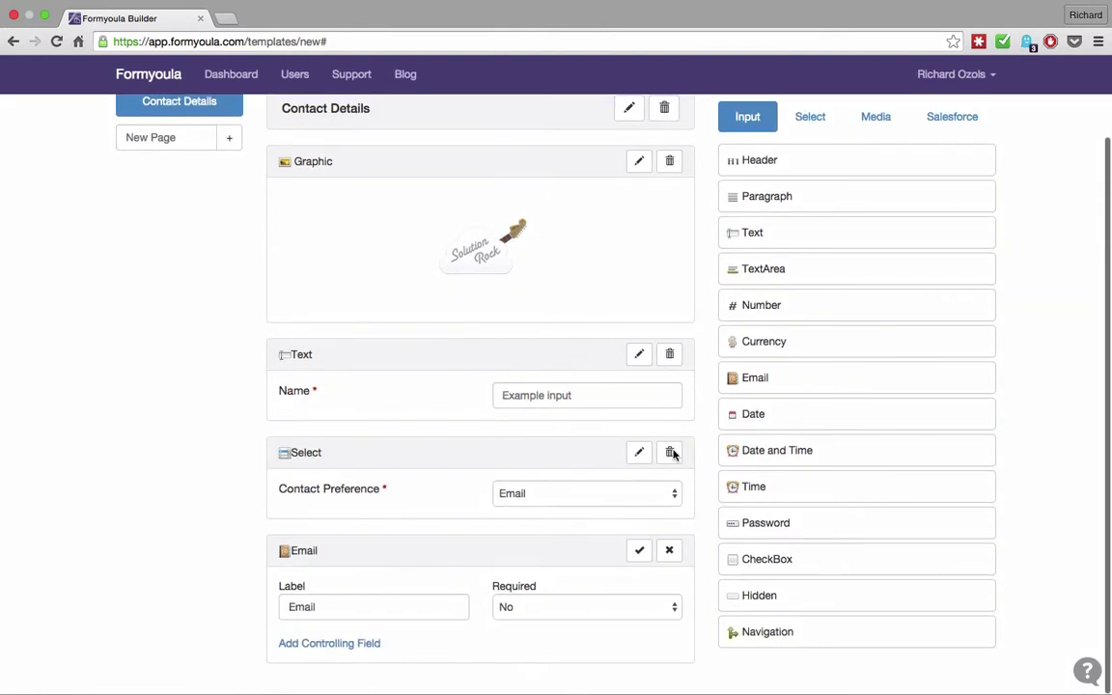
click(641, 554)
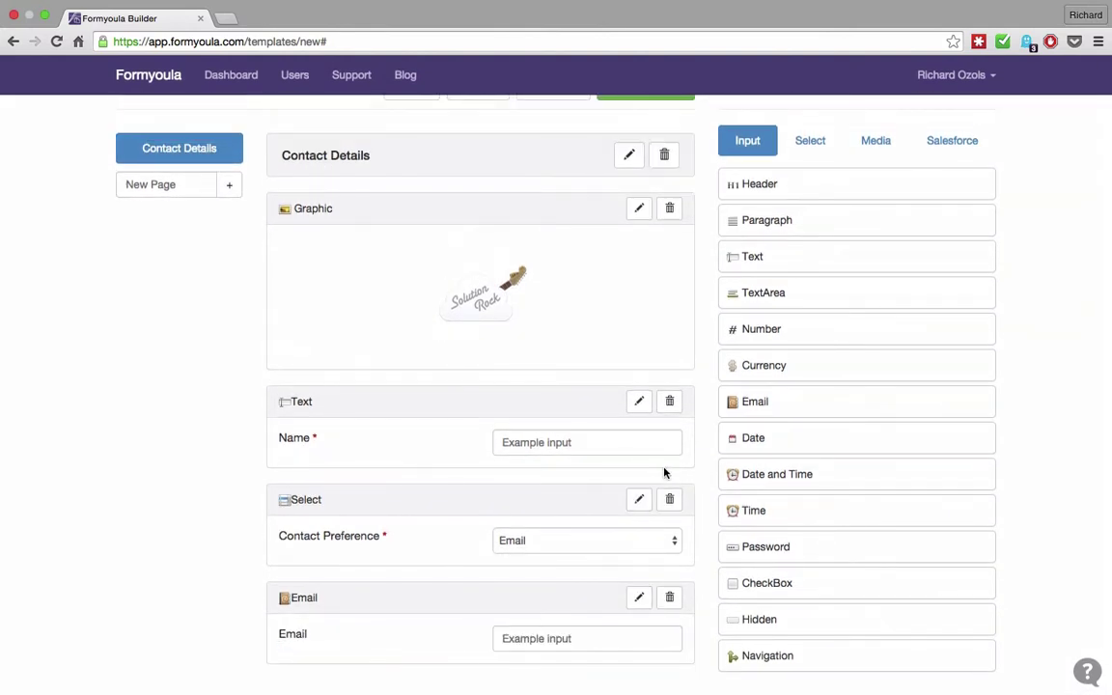
- Add a Number component below the Email field and label it "Phone"
drag(758, 334, 512, 660)
scroll(511, 661, down, 2)
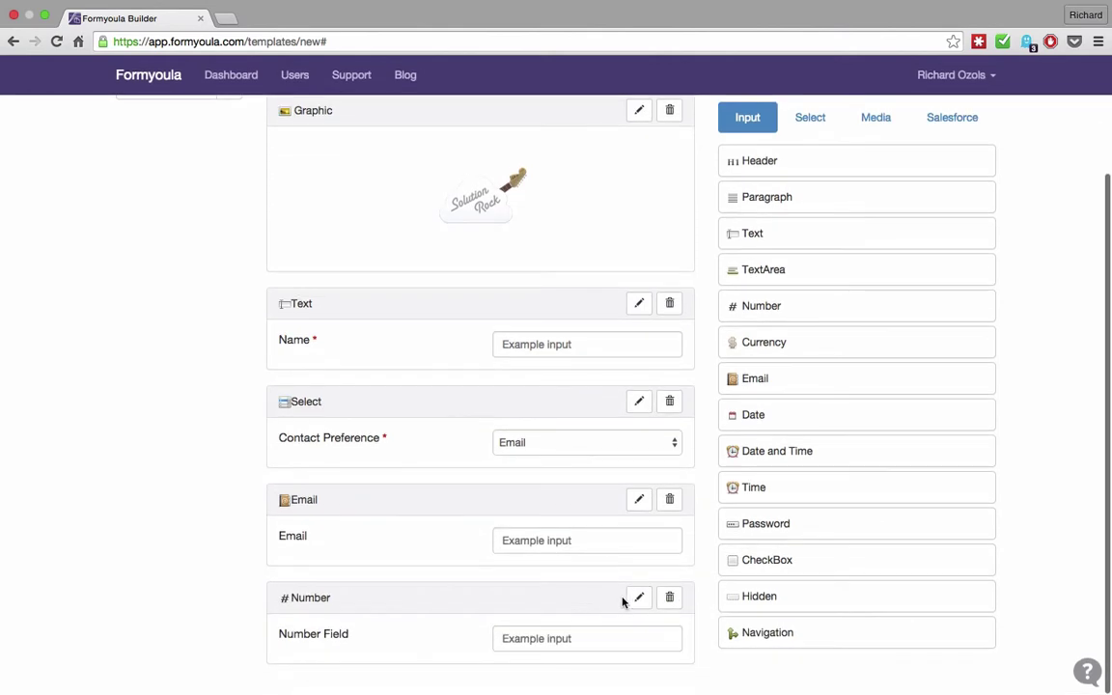
click(639, 594)
scroll(415, 642, down, 1)
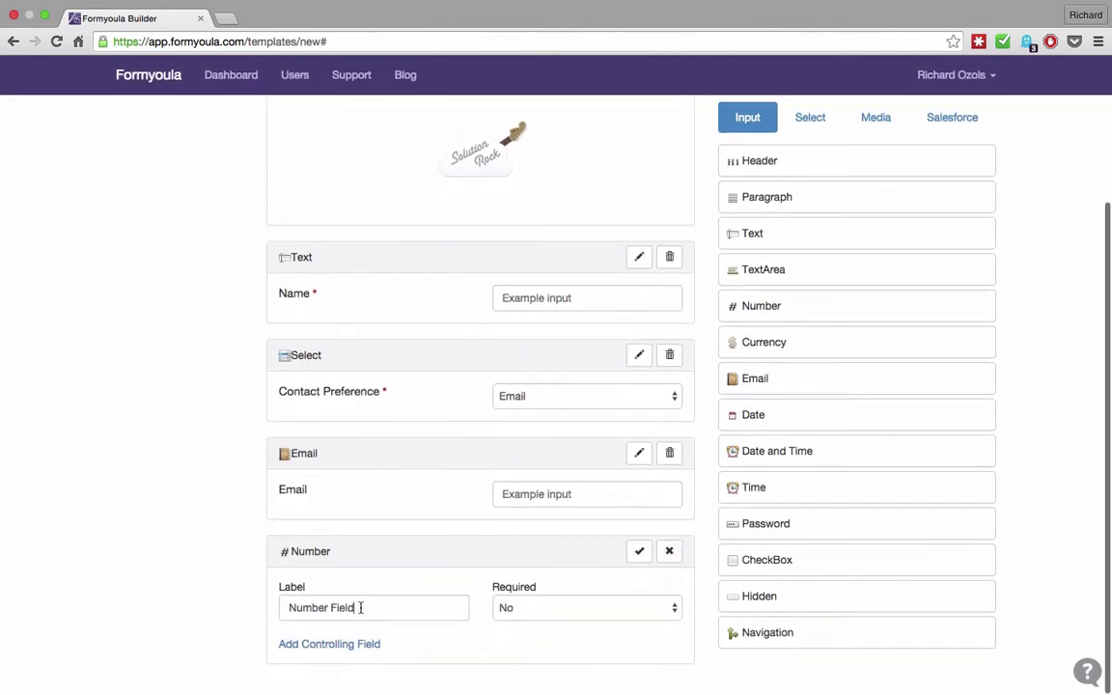
drag(360, 607, 289, 606)
text(Ph)
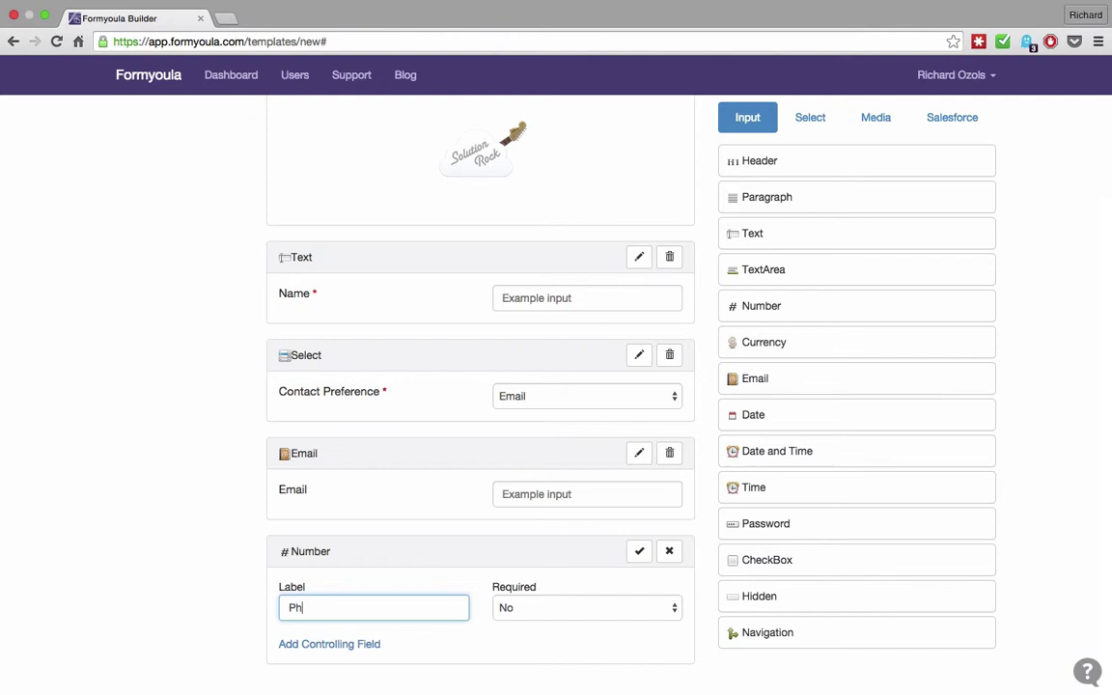
text(one)
- Add Contact Preference as the Phone field's controlling field, shown if Phone is selected, and save the field
click(367, 645)
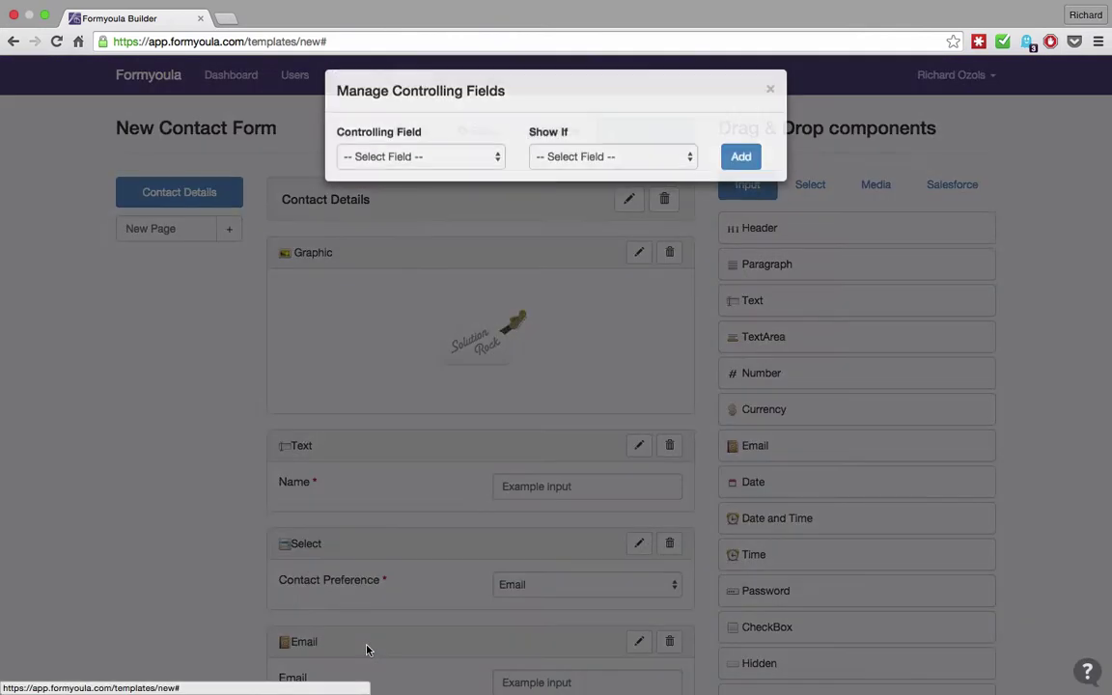
click(483, 166)
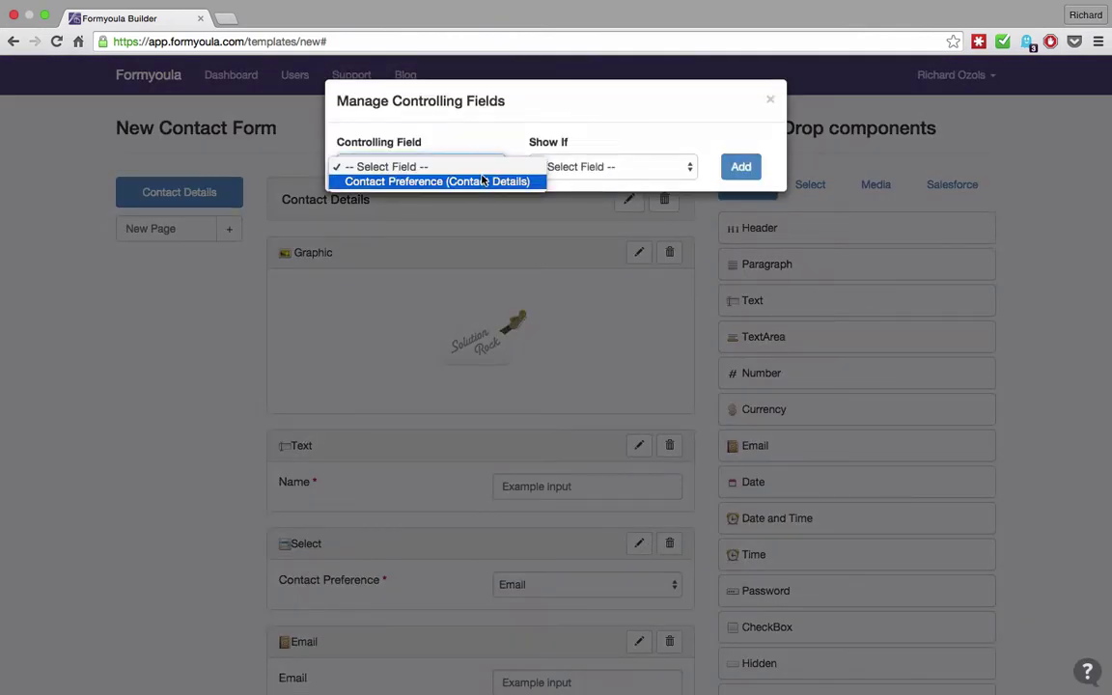
click(483, 178)
click(565, 166)
click(566, 180)
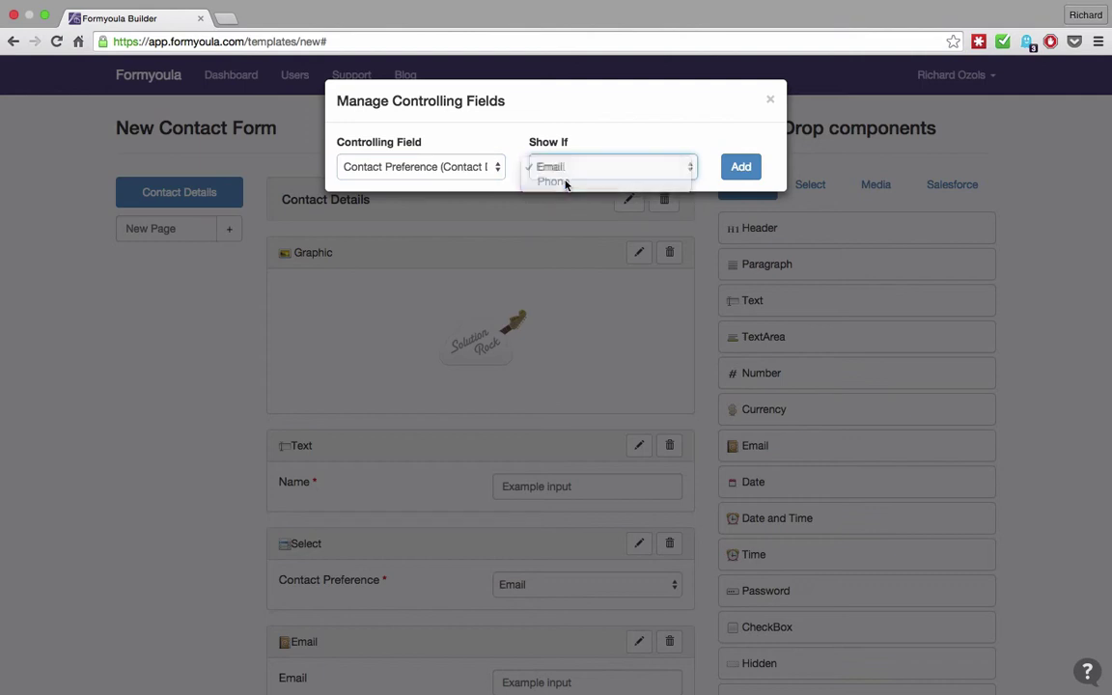
click(741, 167)
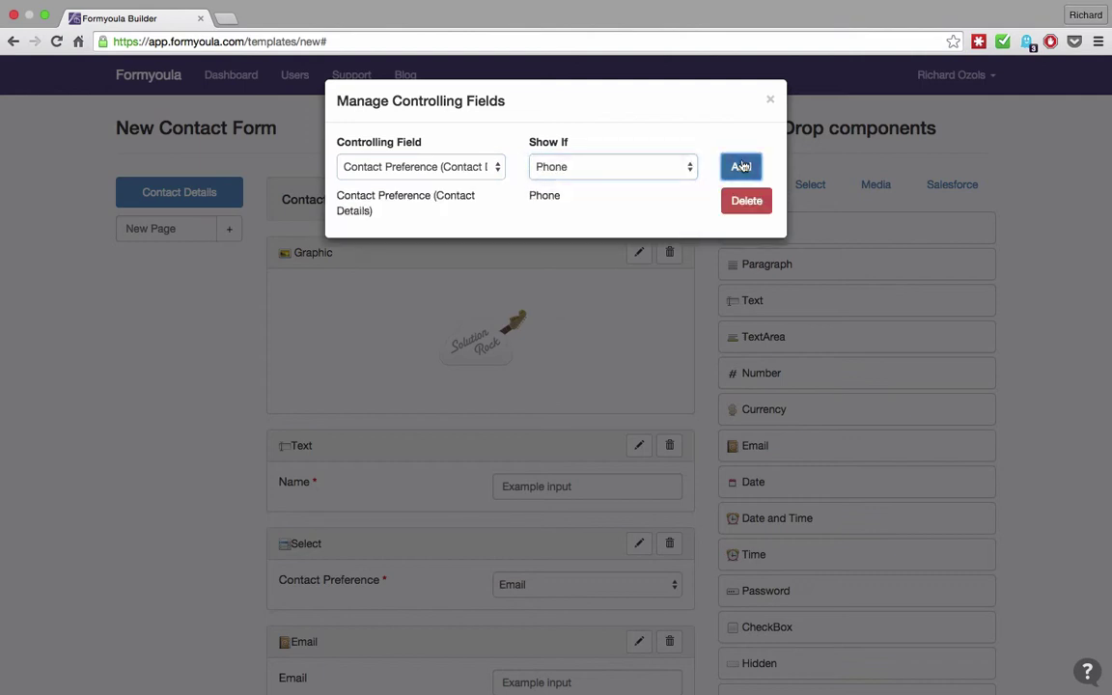
click(769, 100)
click(638, 546)
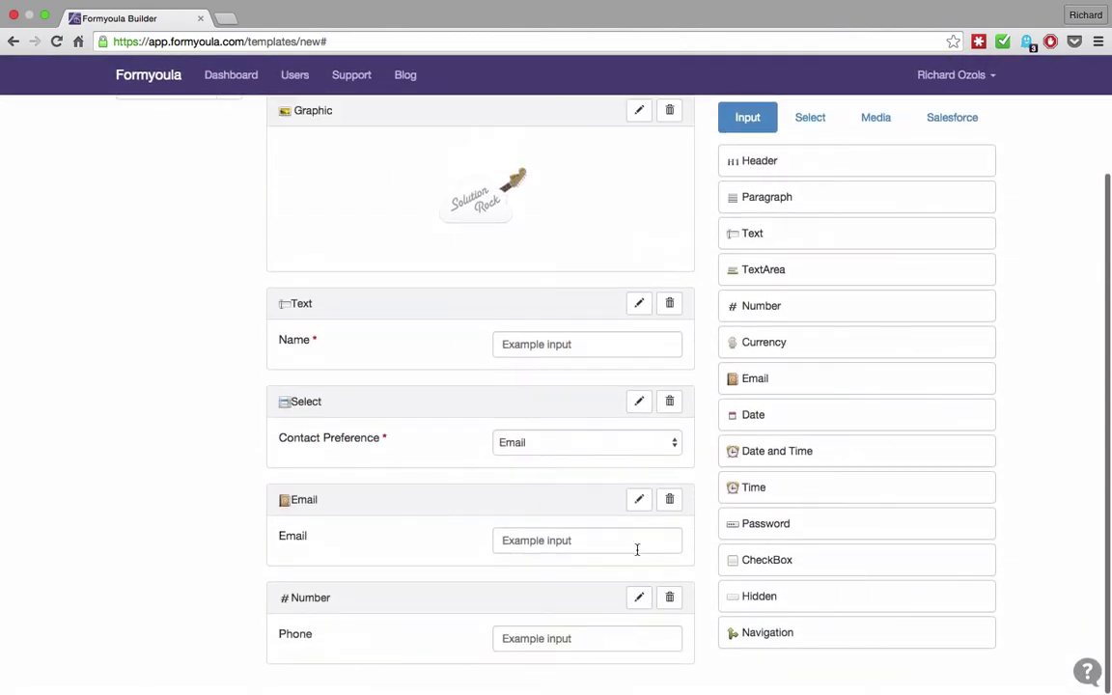
- Add a Photo component below the Phone field and label it "Contact Profile Photo"
click(866, 121)
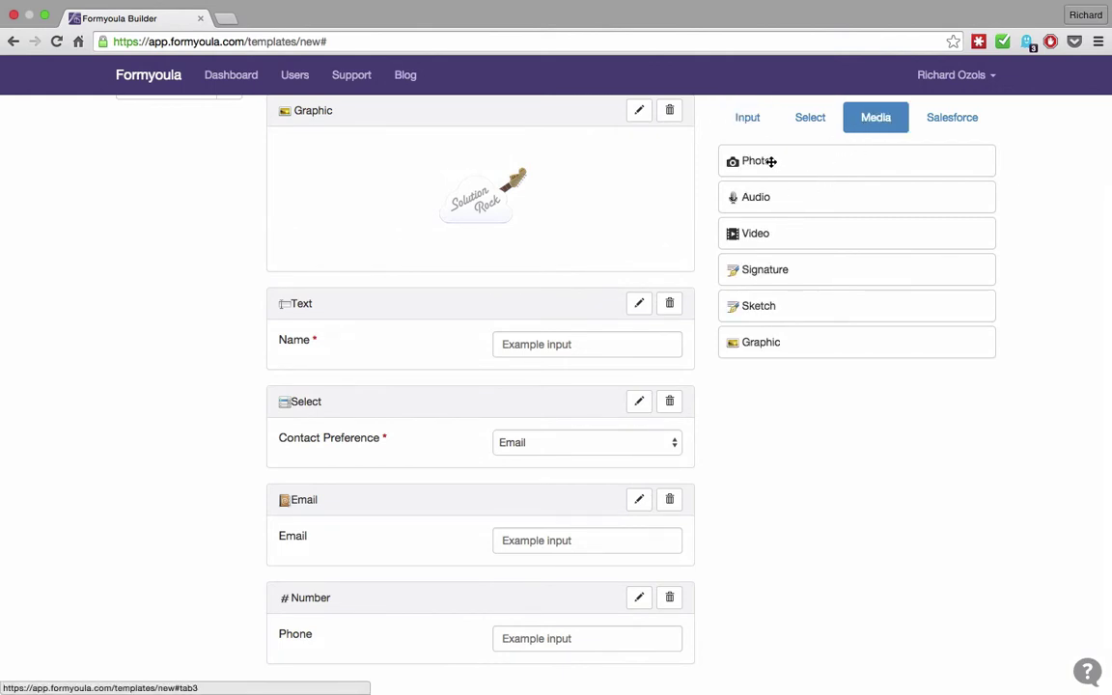
drag(770, 161, 477, 659)
scroll(526, 641, down, 3)
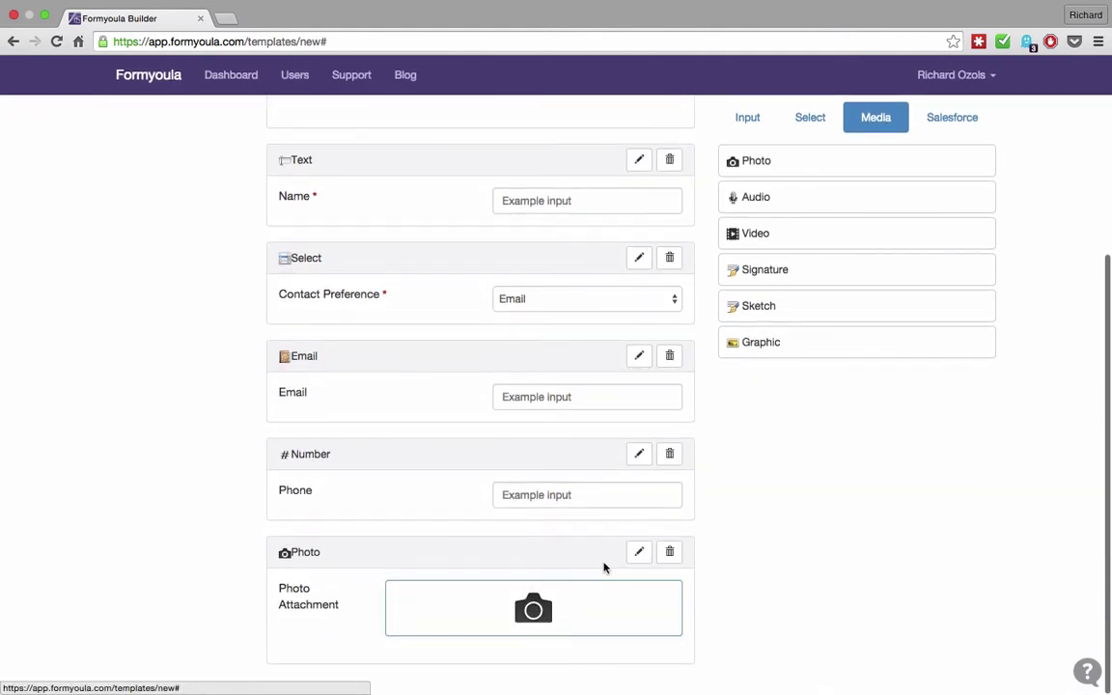
click(640, 551)
scroll(436, 569, down, 1)
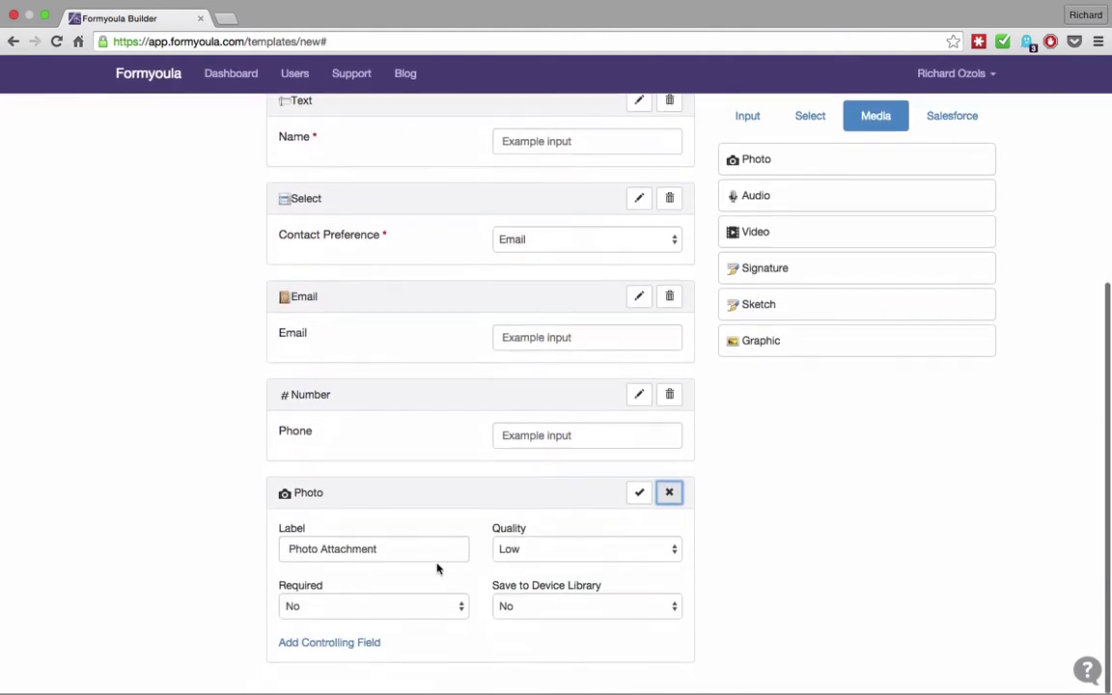
click(390, 546)
key(BackSpace)
key(BackSpace)
key(BackSpace)
key(BackSpace)
key(BackSpace)
key(BackSpace)
key(BackSpace)
key(BackSpace)
key(BackSpace)
key(BackSpace)
key(BackSpace)
key(BackSpace)
key(BackSpace)
key(BackSpace)
key(BackSpace)
key(BackSpace)
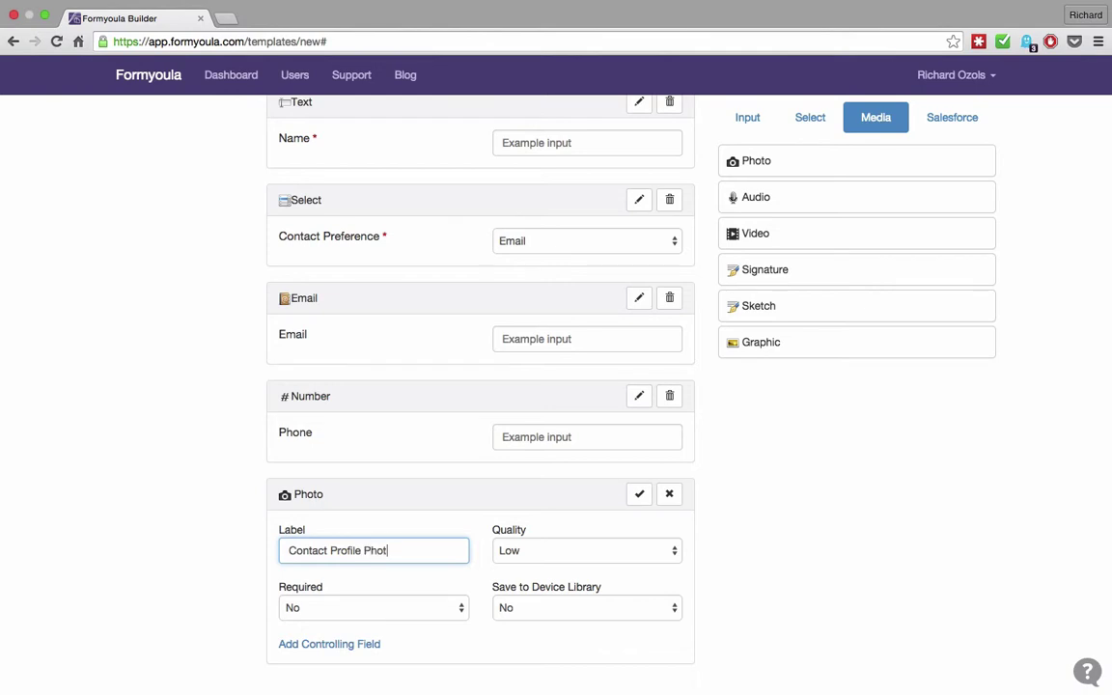
- Keep the photo quality at Low, set Save to Device Library to Yes, and save the photo field
click(534, 556)
click(512, 553)
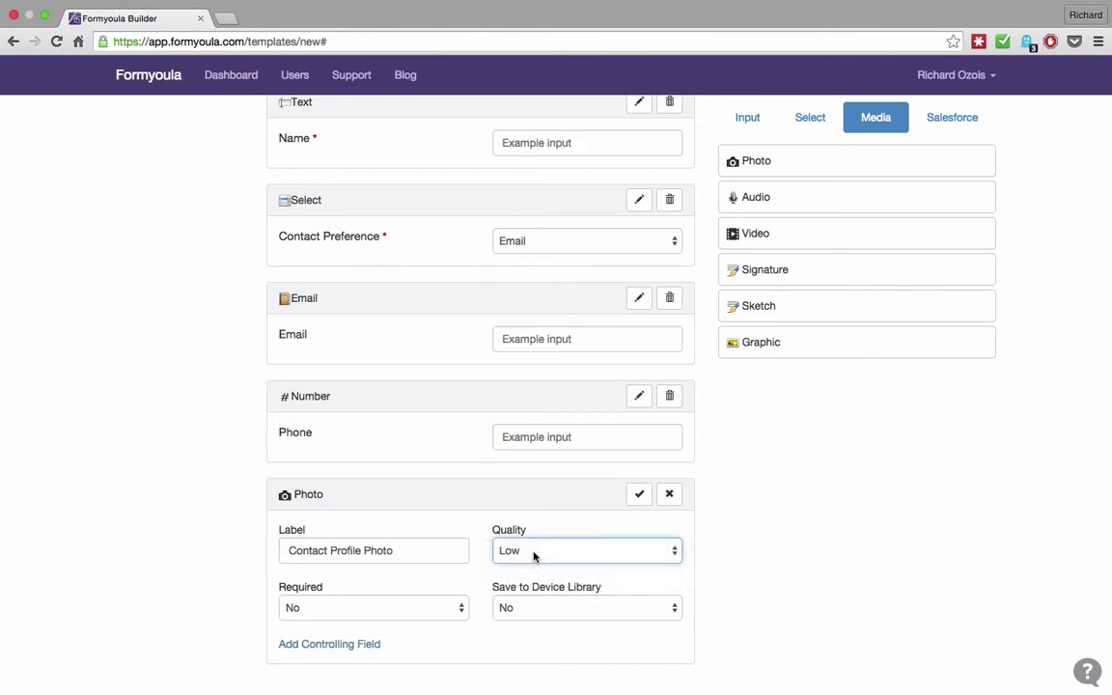
click(529, 605)
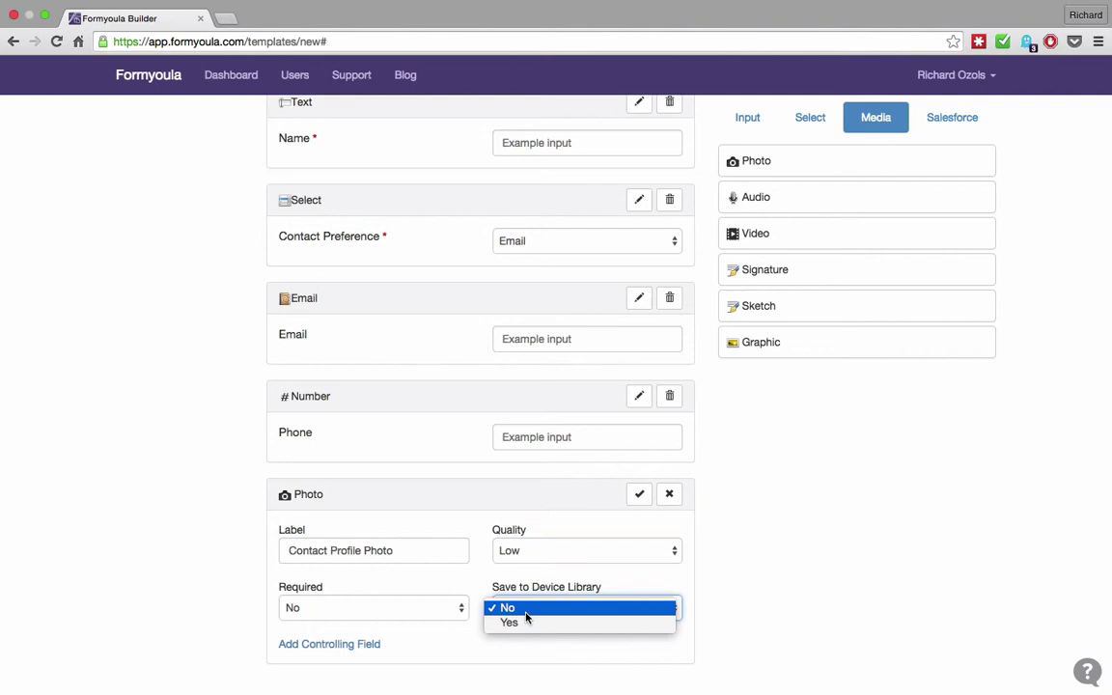
click(529, 622)
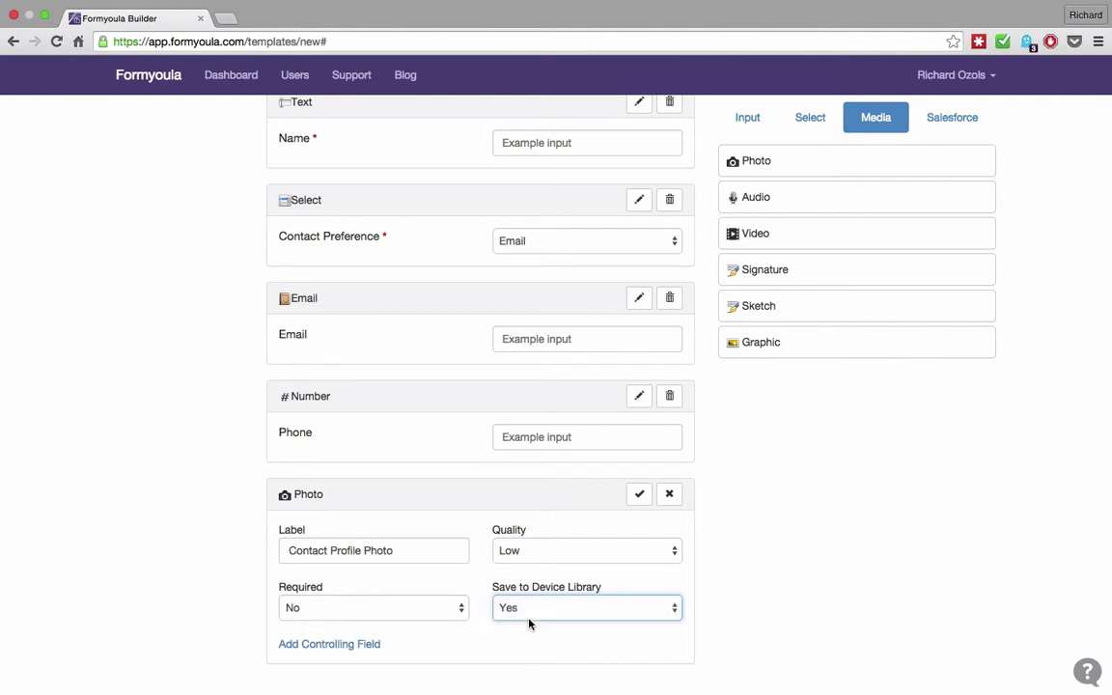
click(639, 496)
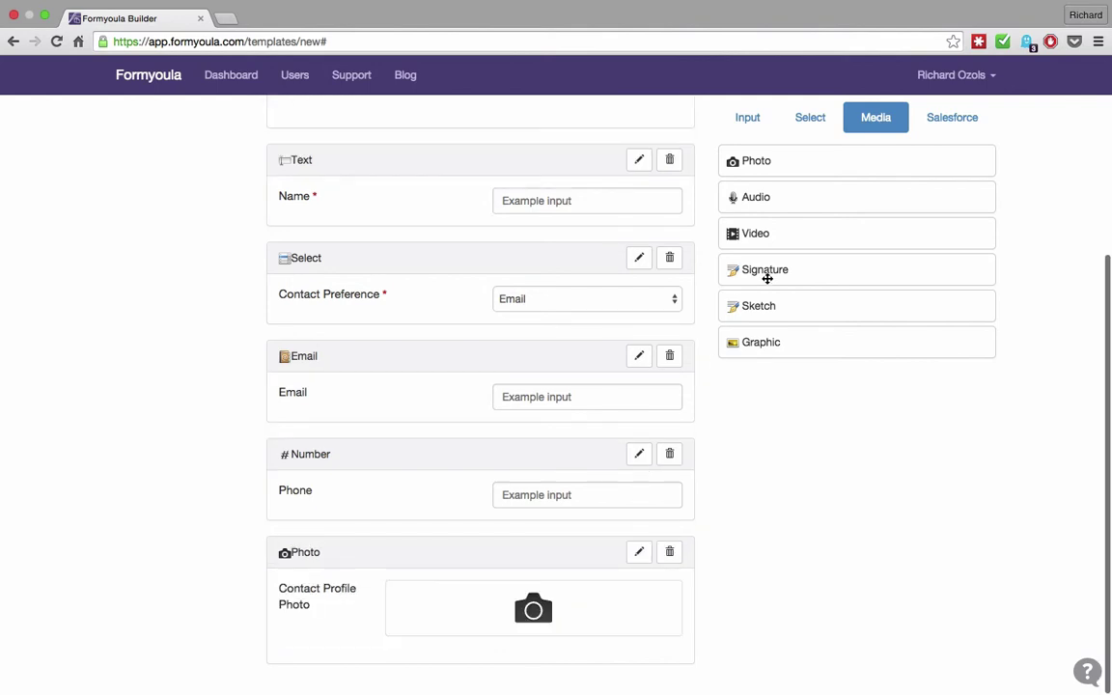
- Add a Signature component below the Contact Profile Photo field and draw a freehand test signature in it
mouse_move(775, 268)
mouse_down()
mouse_move(671, 395)
mouse_move(510, 634)
mouse_move(523, 652)
mouse_up()
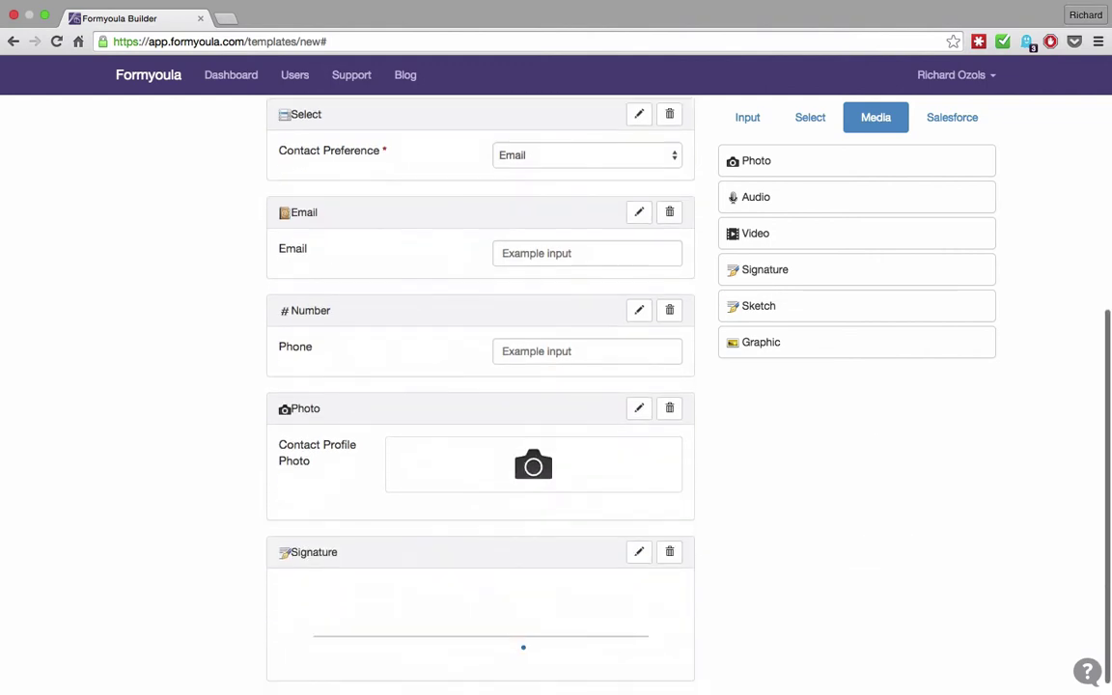
scroll(524, 647, down, 1)
mouse_move(425, 616)
mouse_down()
mouse_move(422, 604)
mouse_move(447, 586)
mouse_move(513, 610)
mouse_up()
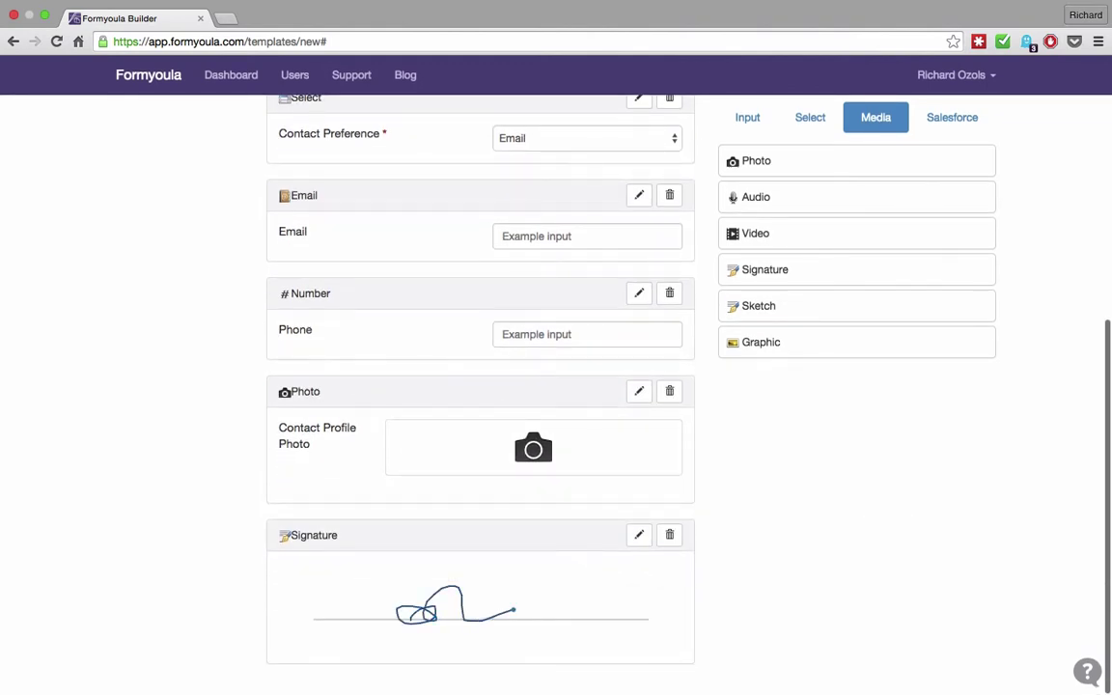
- Review the Signature component's settings, including its input height, and close them without changing any value
click(640, 535)
scroll(599, 581, down, 1)
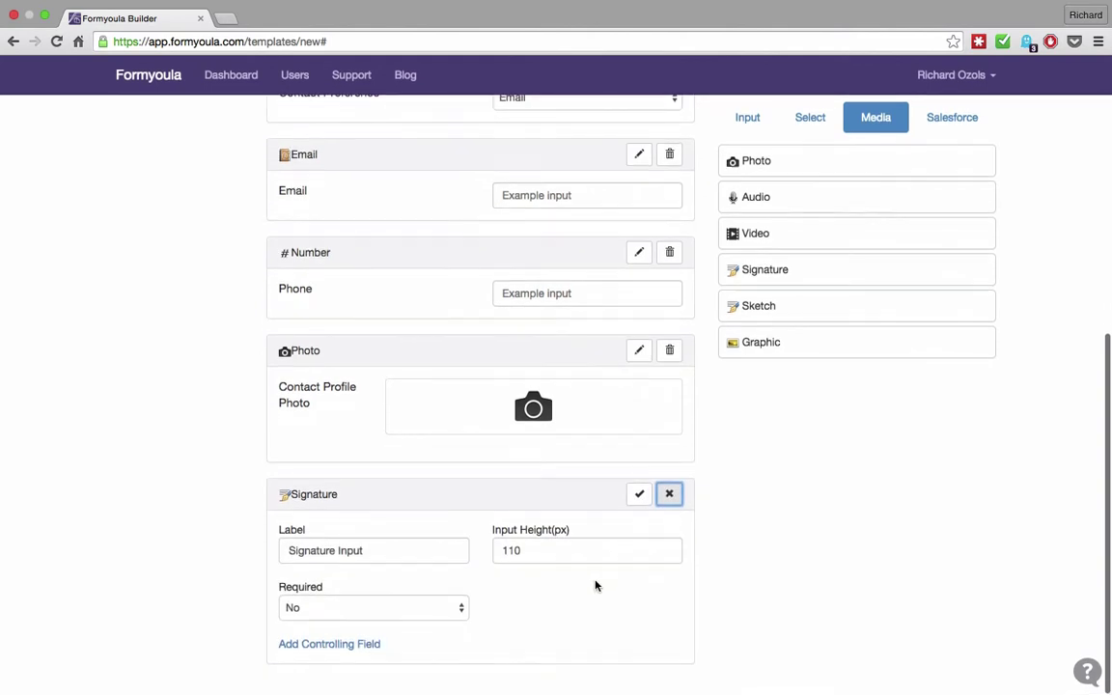
click(553, 543)
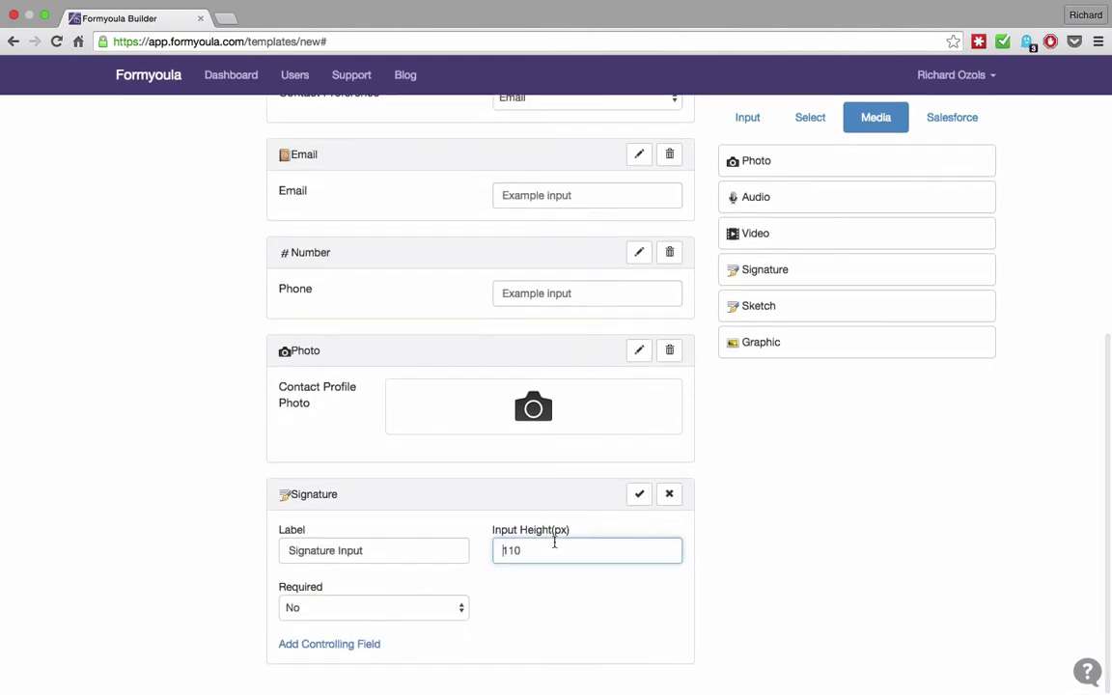
click(638, 495)
- Add a Salesforce Lookup component between the graphic and the Name field and open its settings
scroll(634, 494, up, 5)
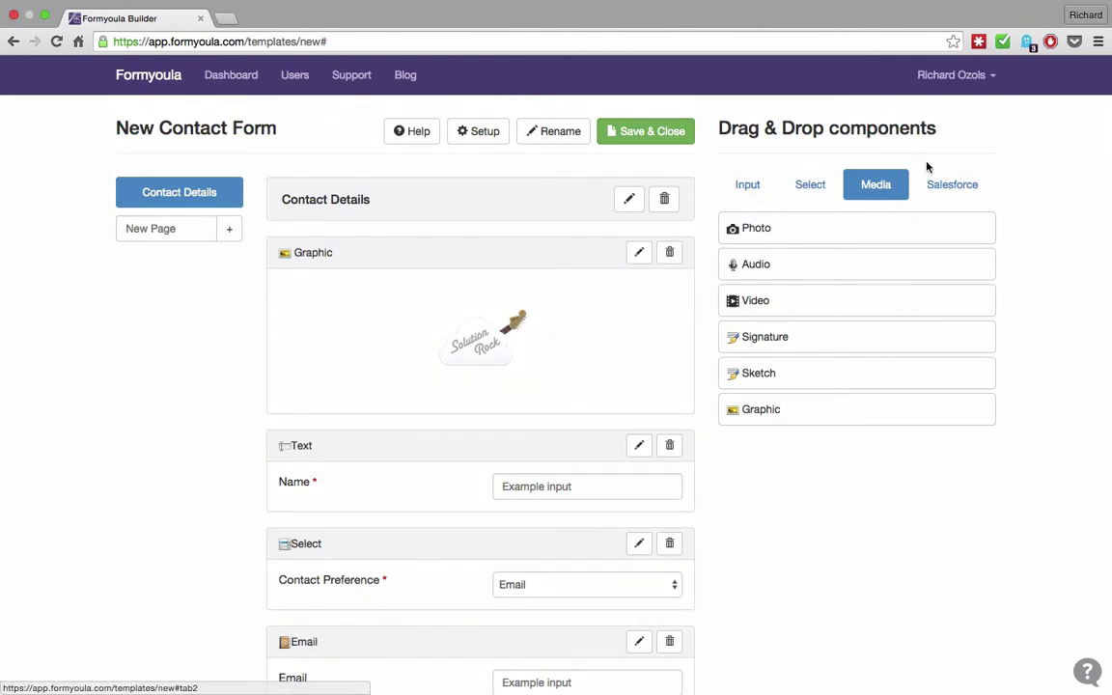
click(947, 187)
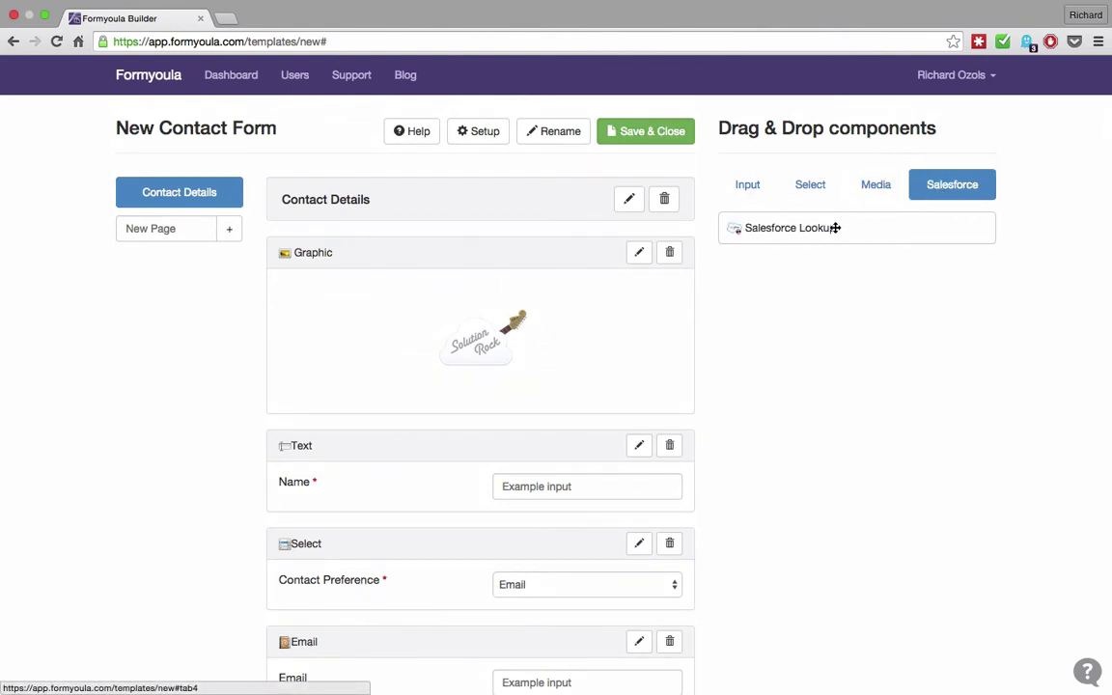
drag(825, 234, 556, 470)
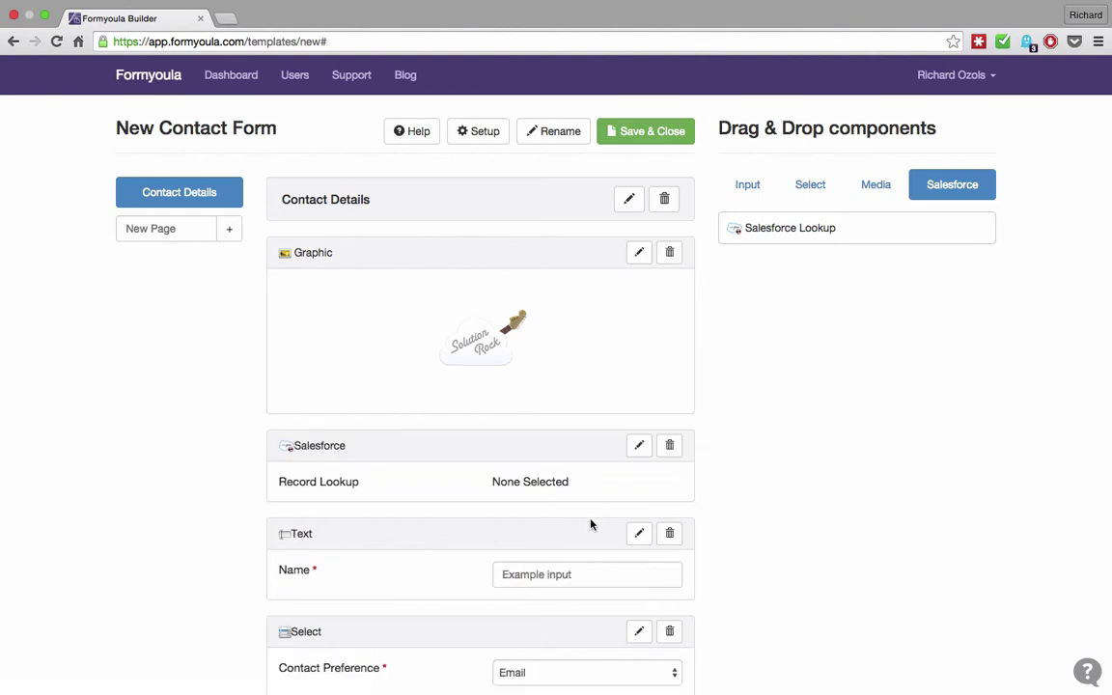
scroll(592, 524, down, 2)
click(639, 357)
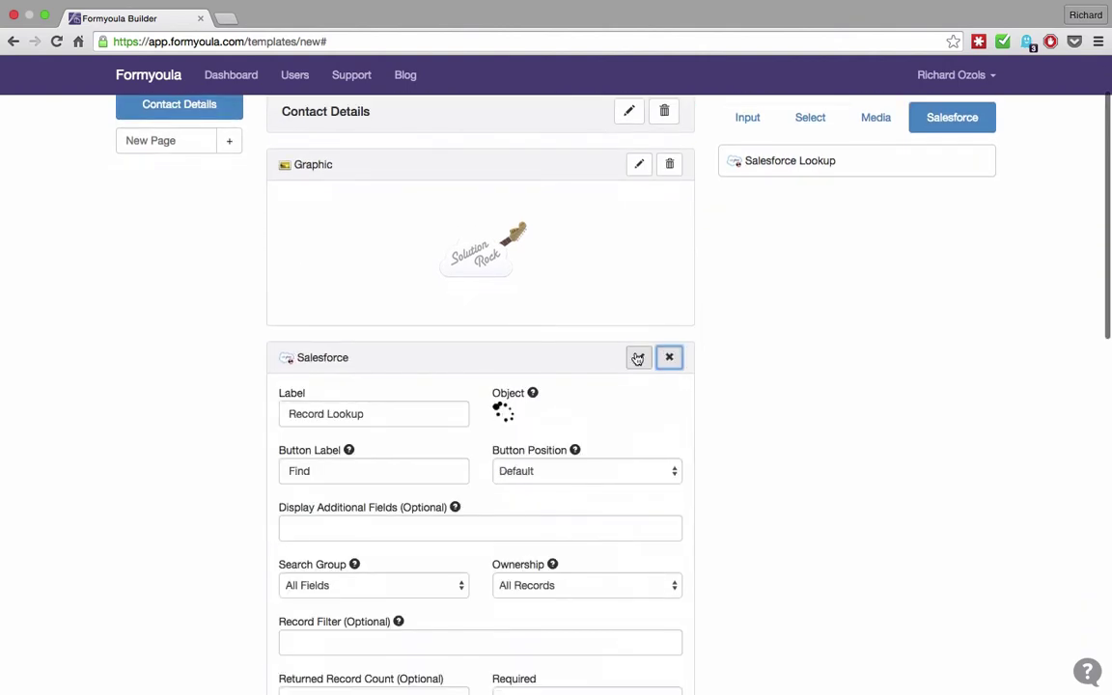
- Label the Salesforce lookup Account and set its object to Account(Account)
drag(426, 412, 287, 407)
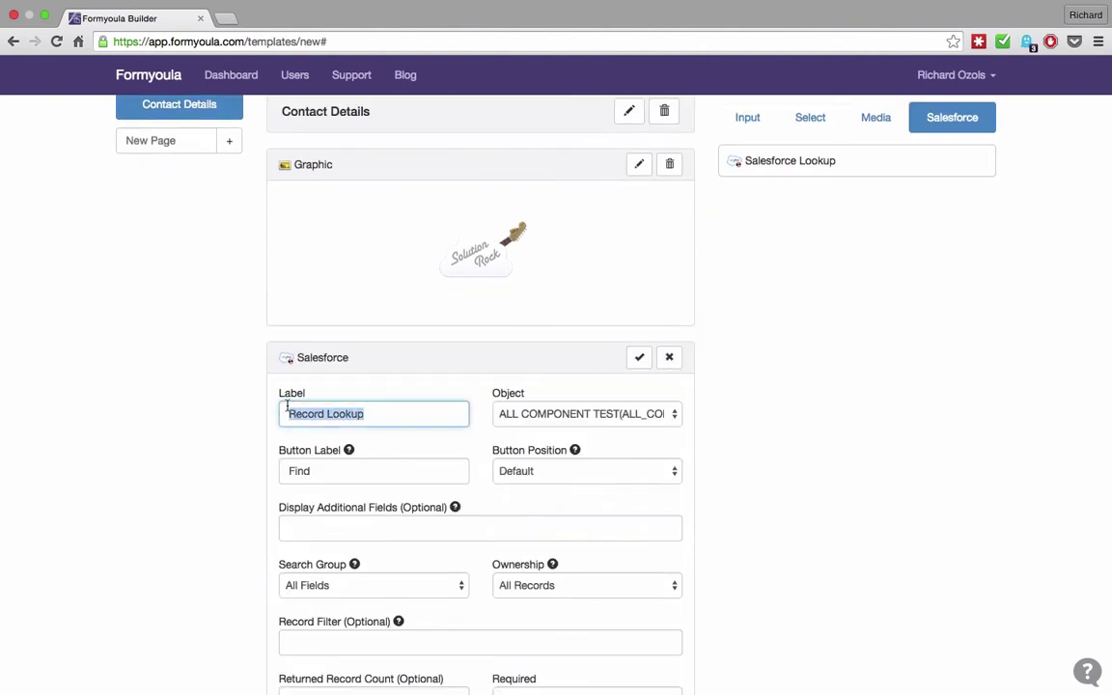
text(A)
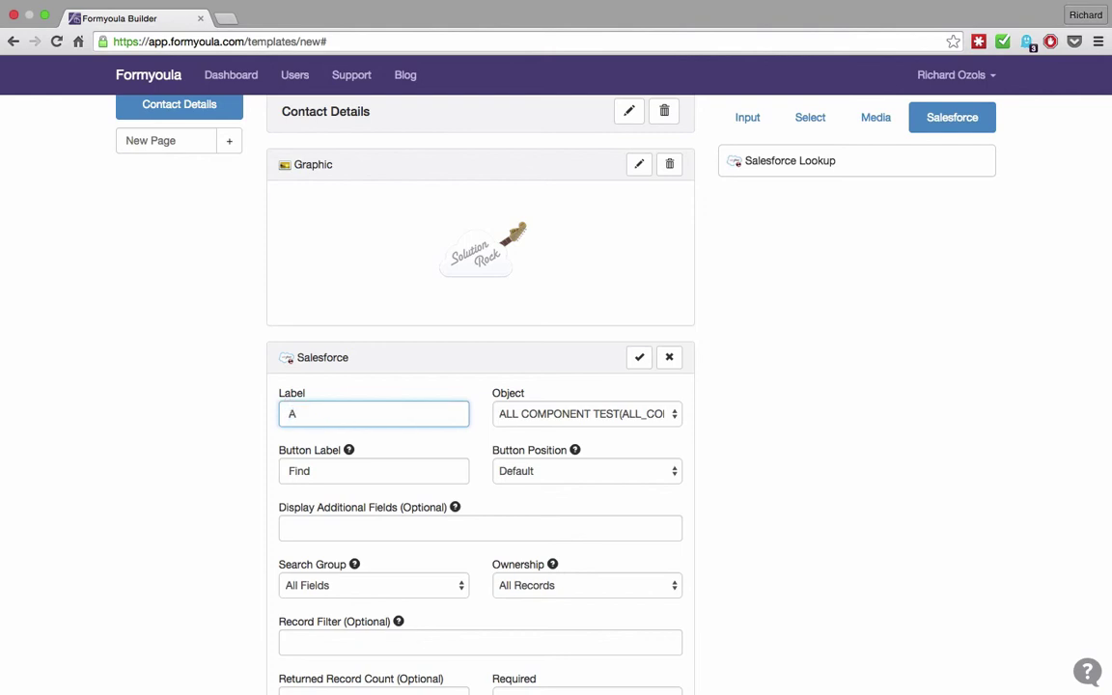
text(ccount)
click(511, 414)
click(519, 428)
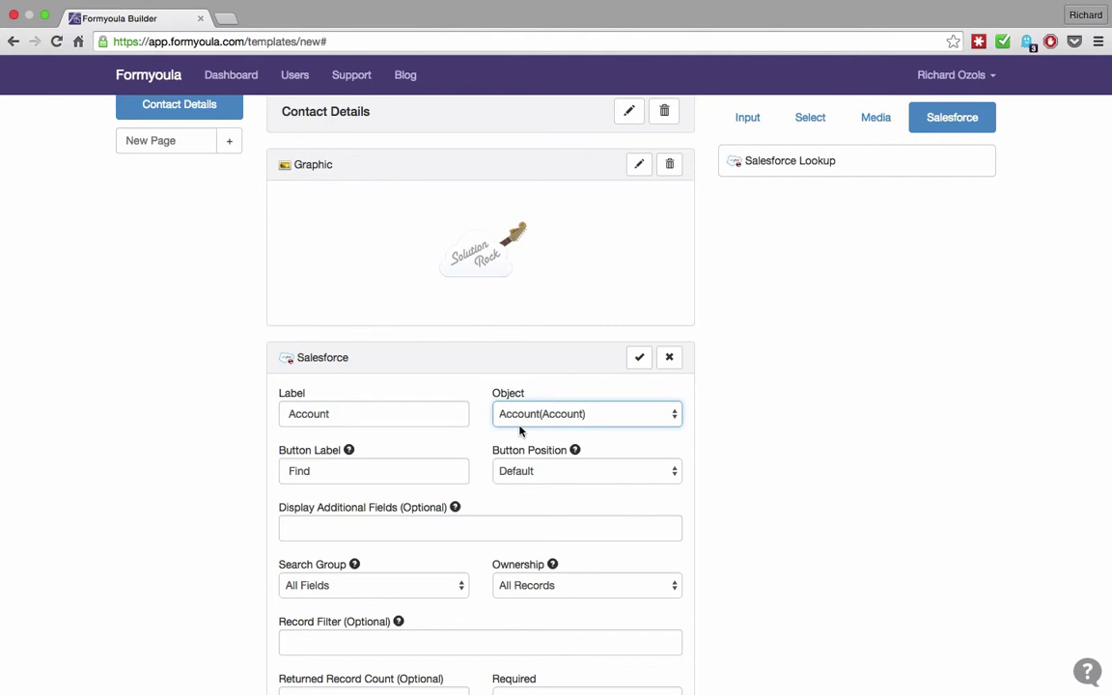
- Set the lookup's button position to Fill and its button label to Find Account
scroll(471, 467, down, 3)
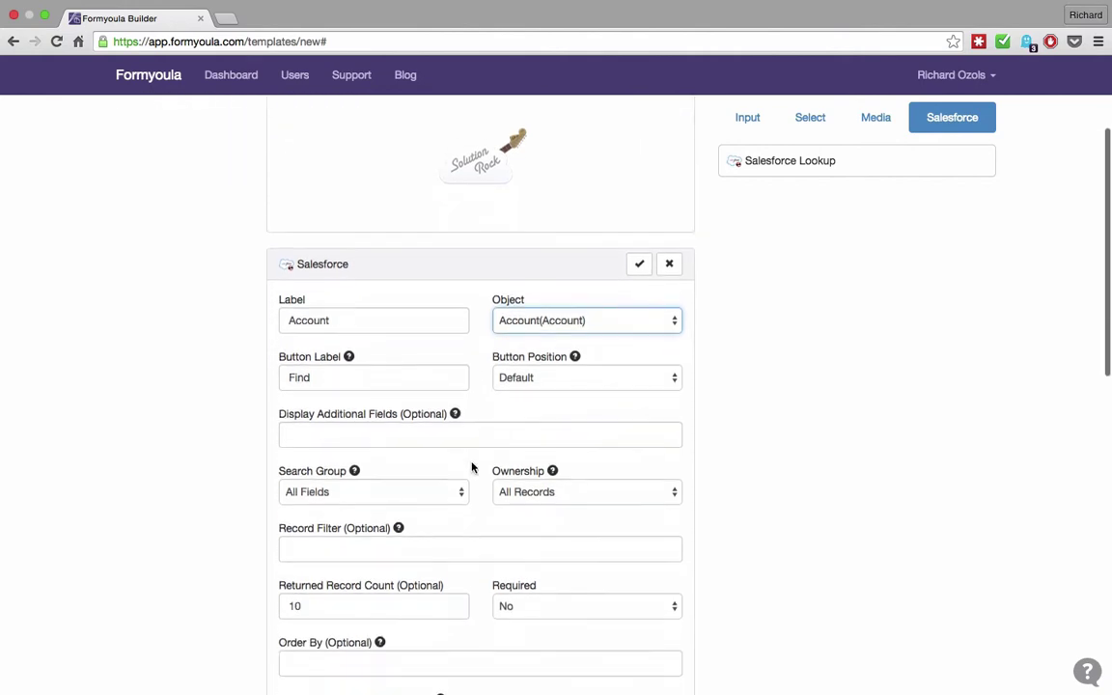
click(529, 362)
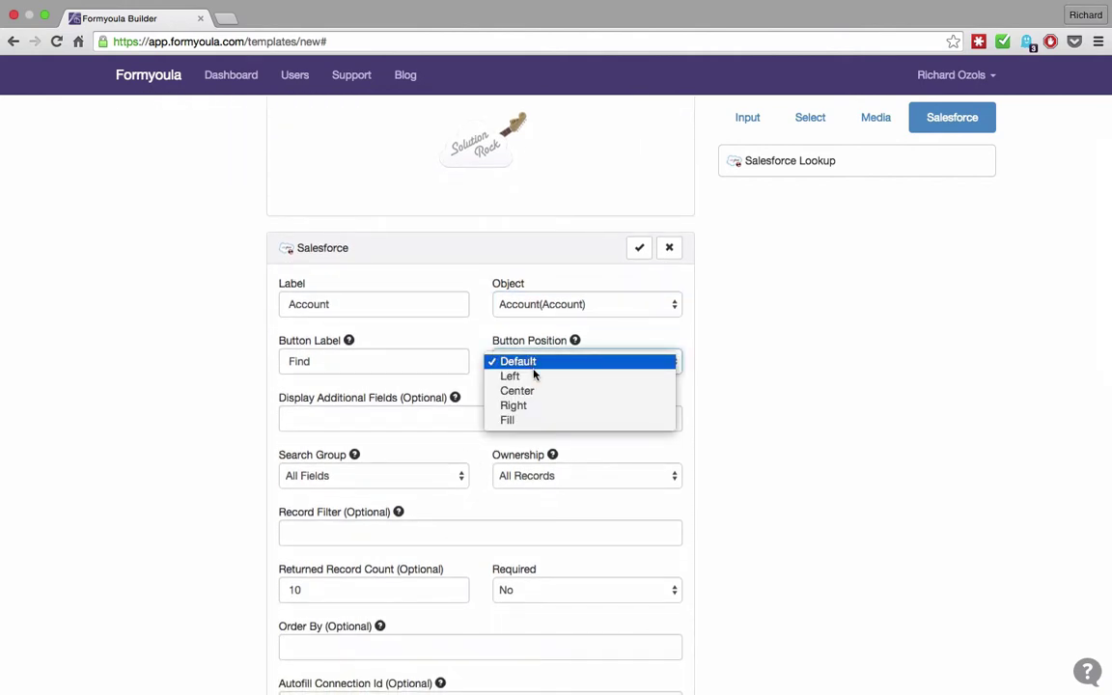
click(534, 421)
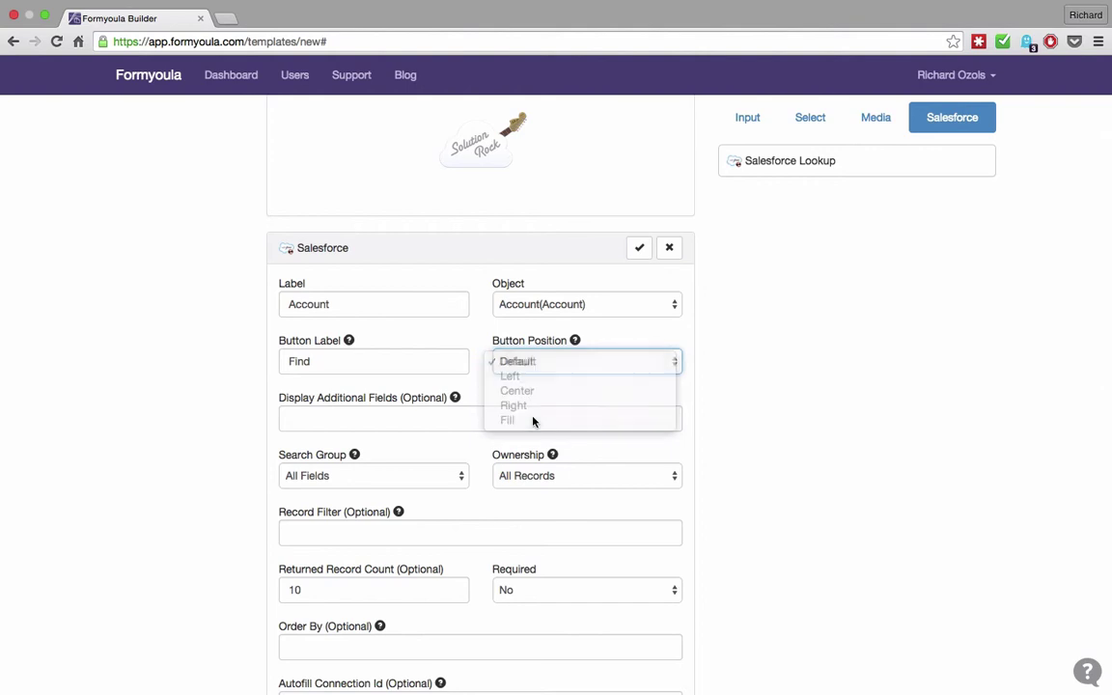
click(370, 363)
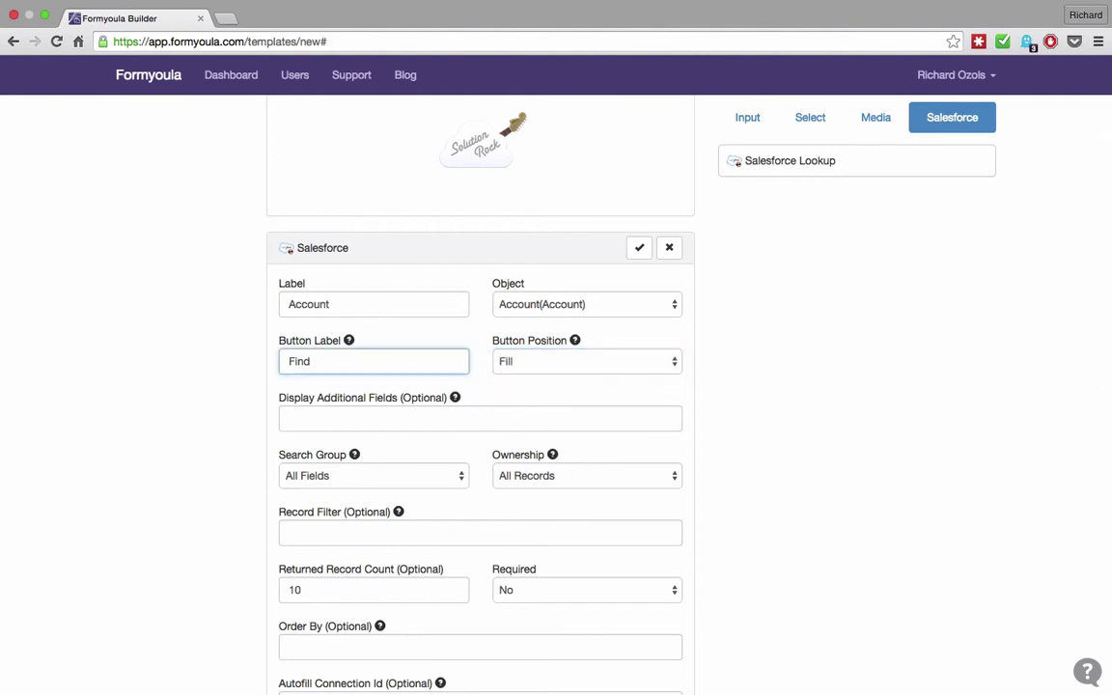
text(Account)
- Display the additional fields Name,BillingCity,Industry in the Account lookup and save the component
click(339, 421)
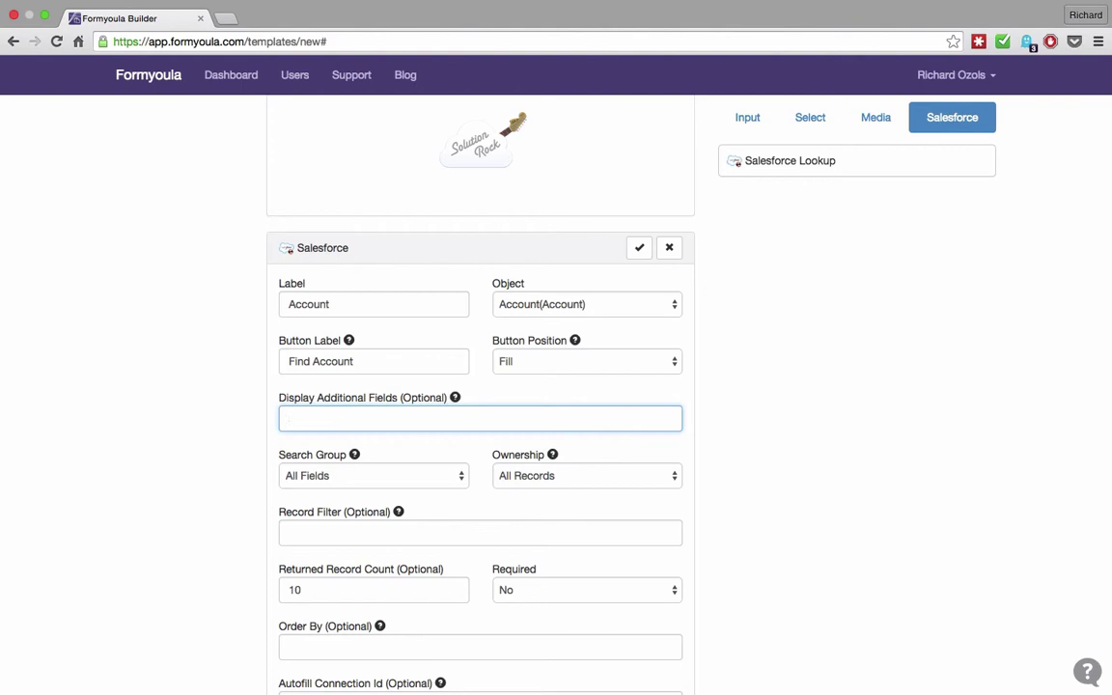
text(Name,BillingCity,Industry)
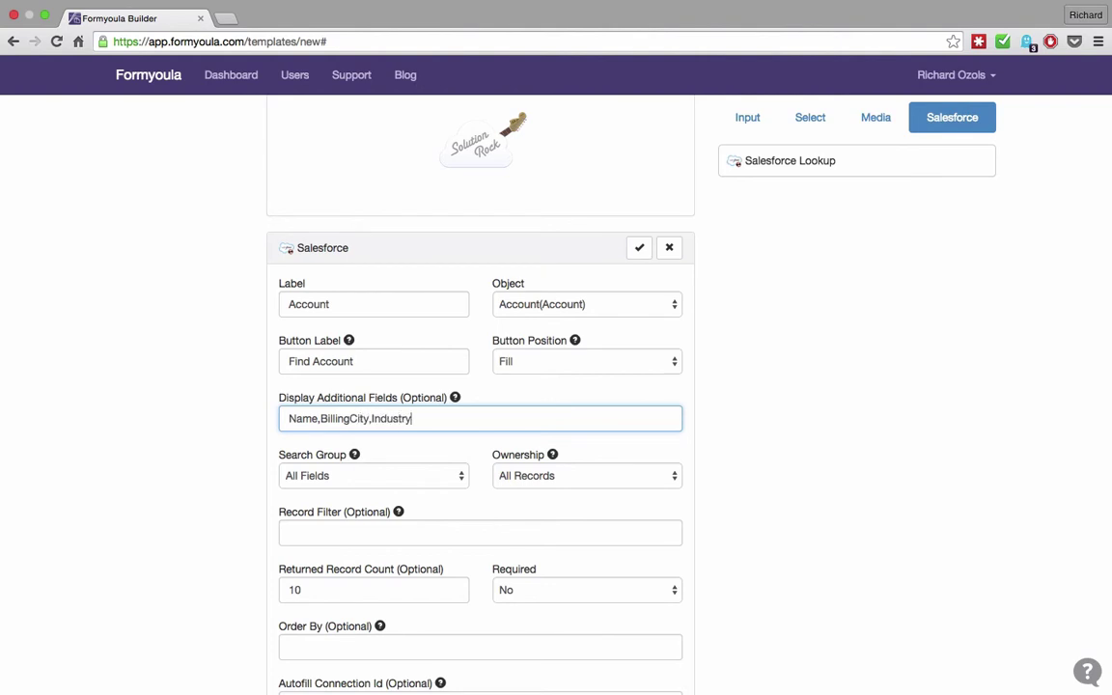
scroll(235, 477, down, 3)
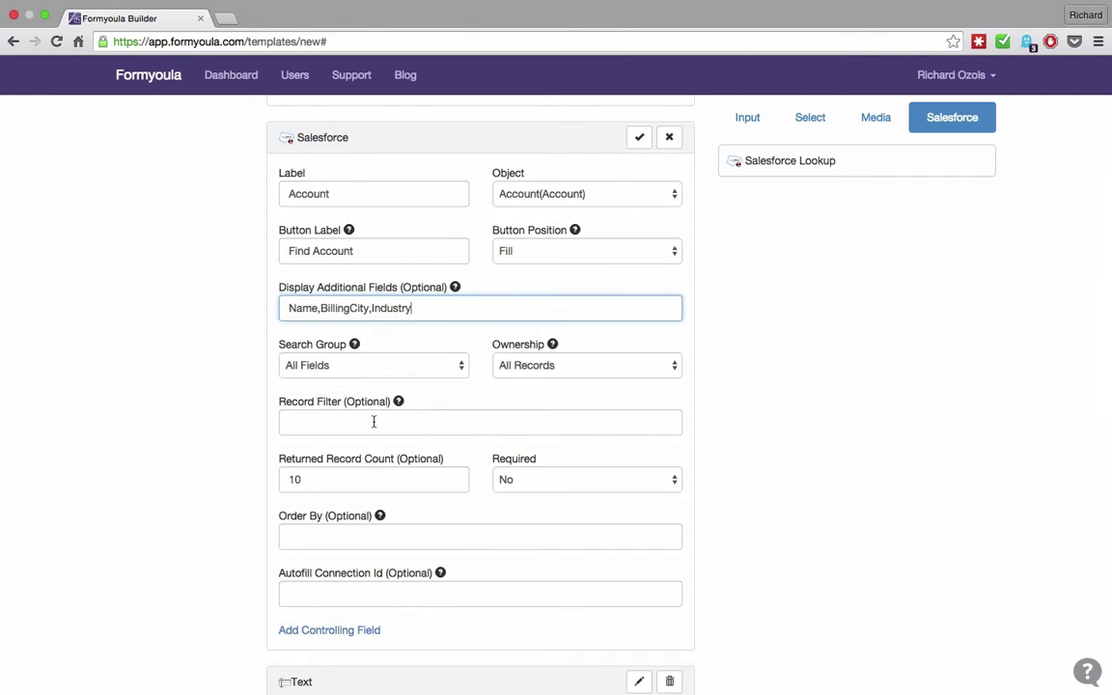
scroll(372, 429, down, 2)
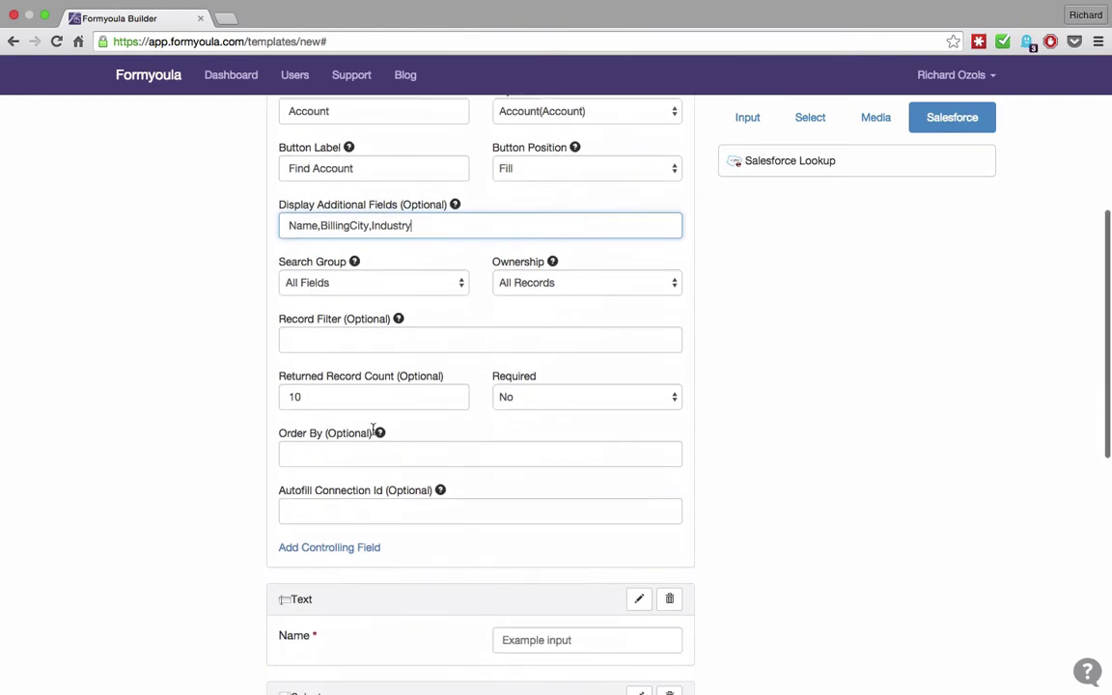
scroll(373, 432, up, 6)
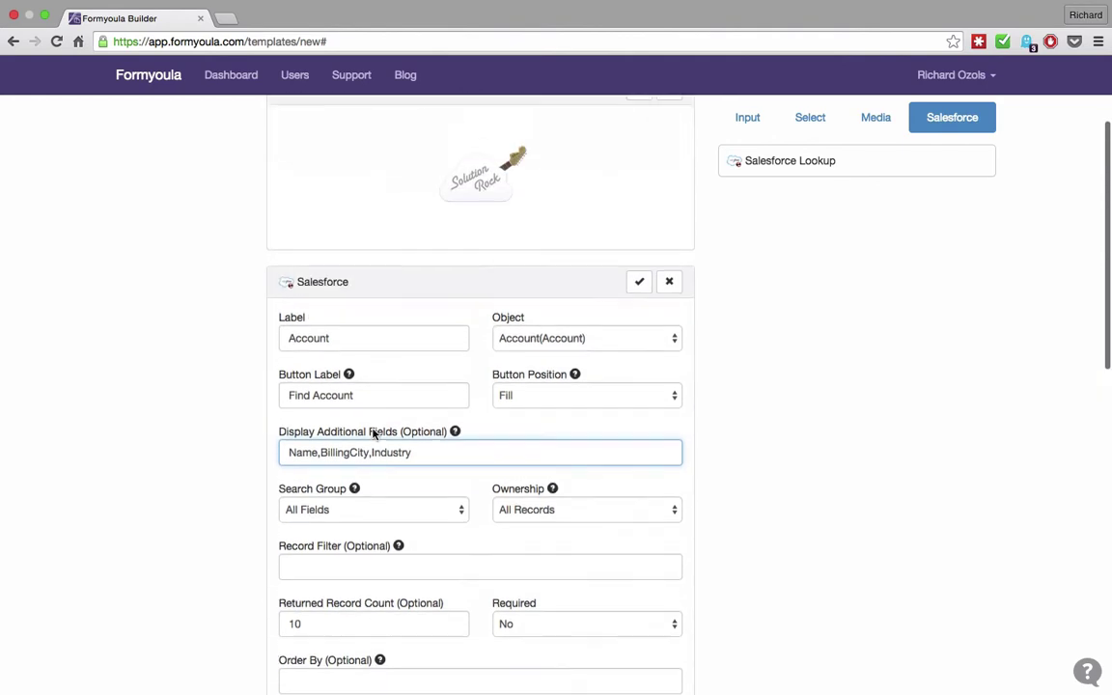
click(643, 315)
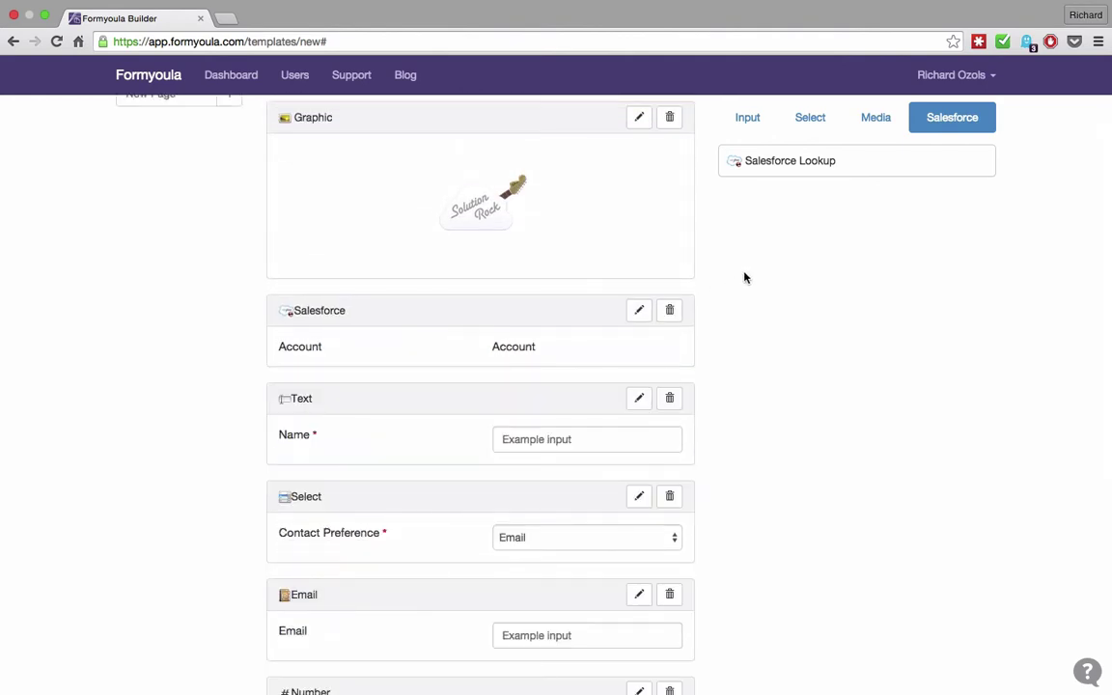
- Open the form's settings and enter the description "This is our company new contact capture form"
scroll(745, 278, up, 3)
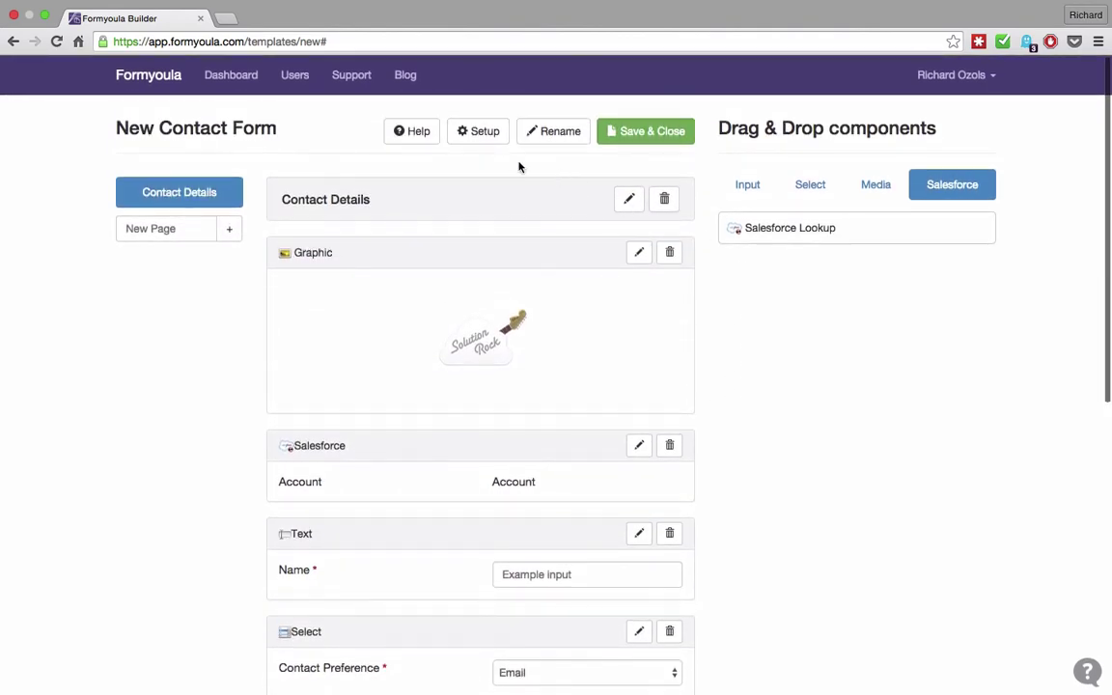
click(481, 134)
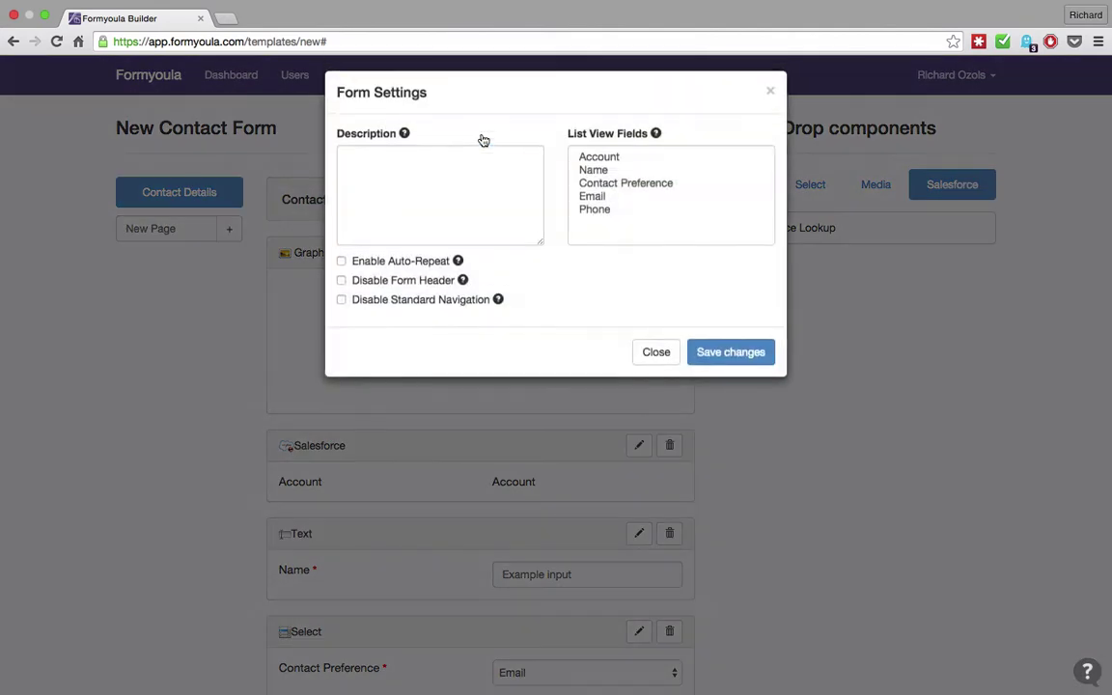
click(477, 192)
text(Th)
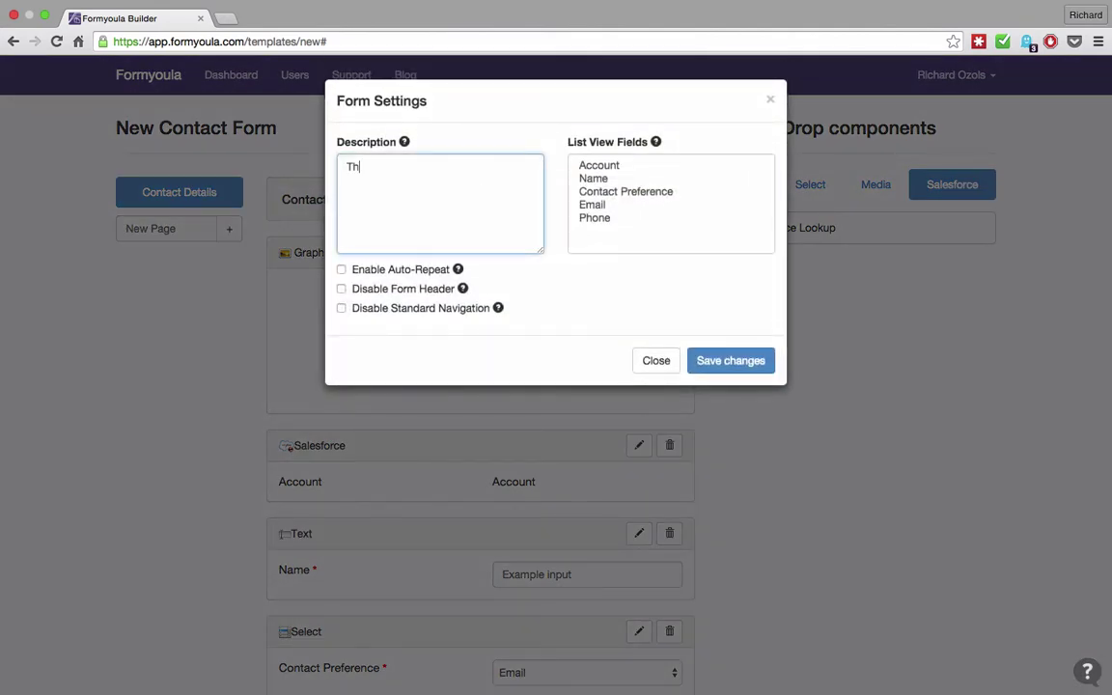
text(is is our company new contac)
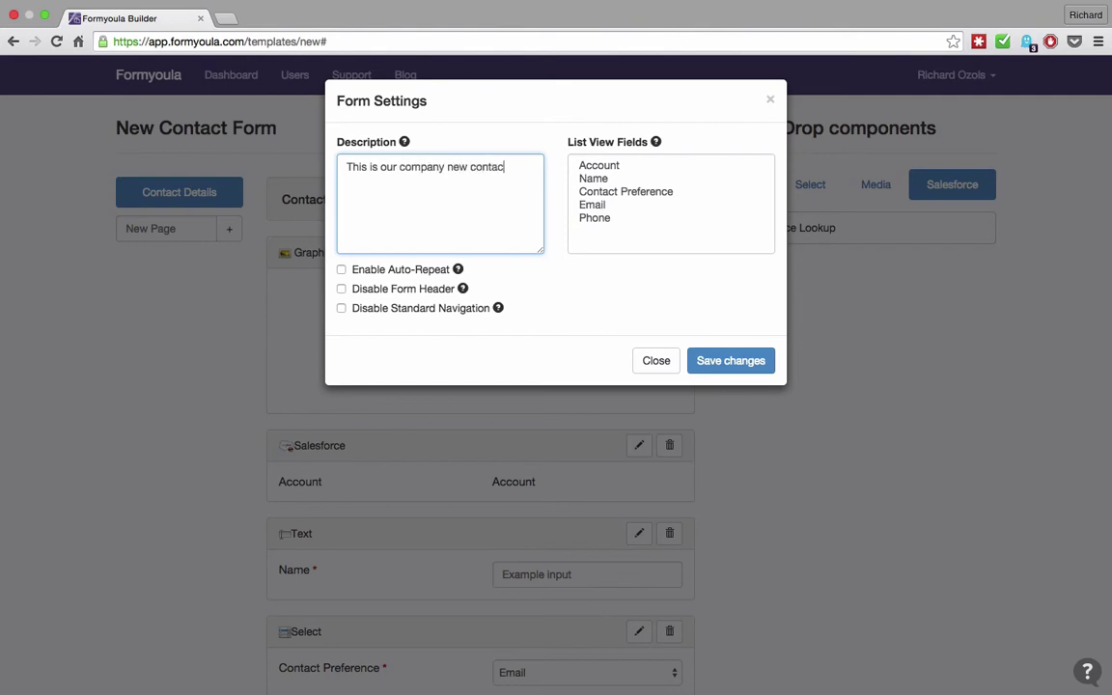
text(t capture form)
- Choose Account and Name as the form's list view fields and save the form settings
click(618, 167)
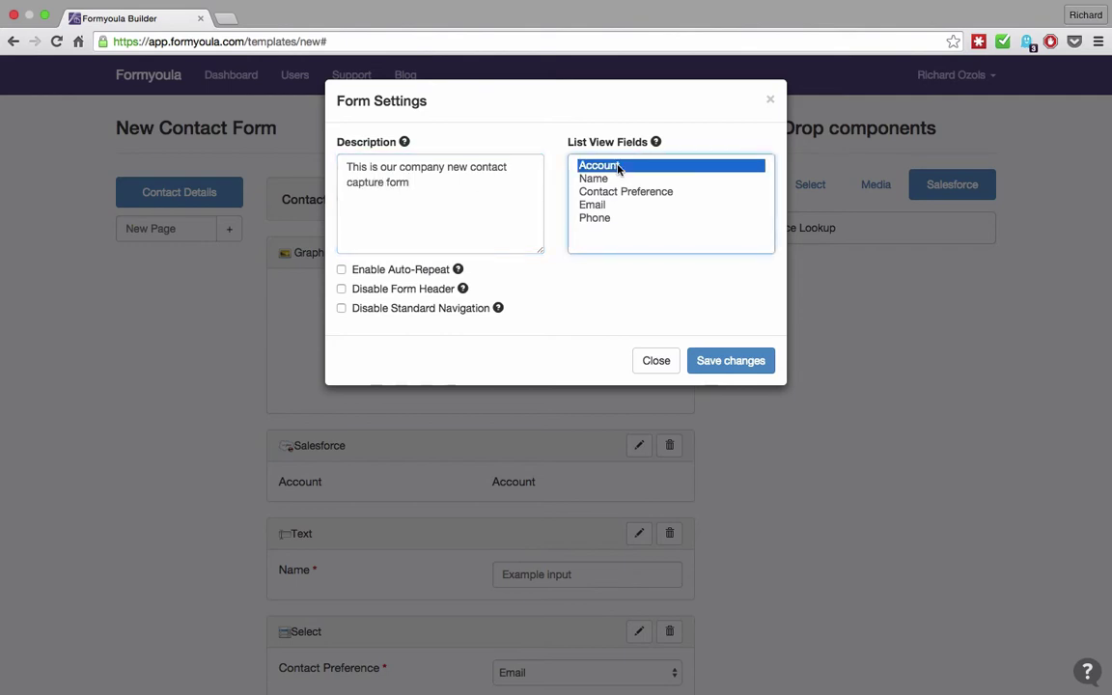
drag(618, 169, 619, 182)
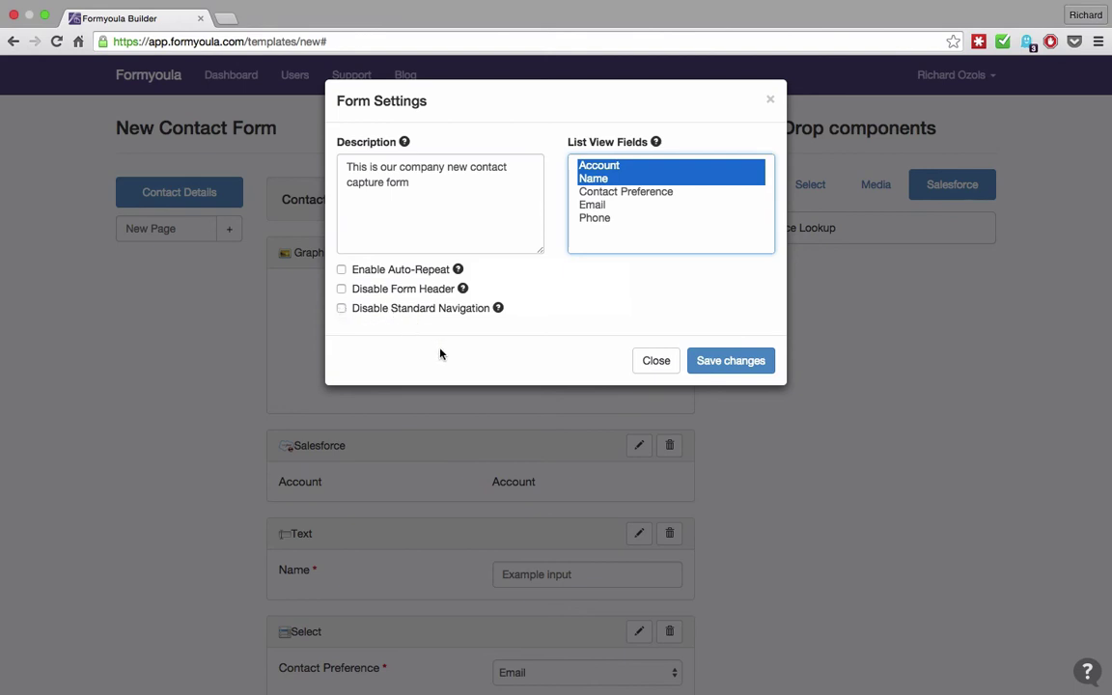
click(718, 362)
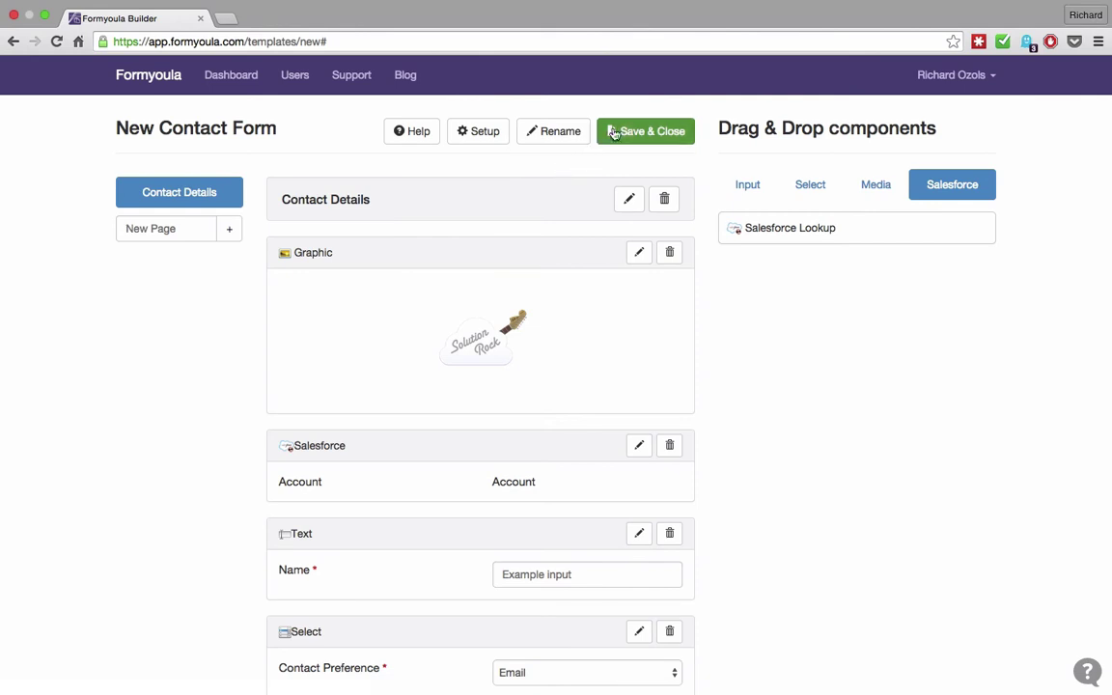